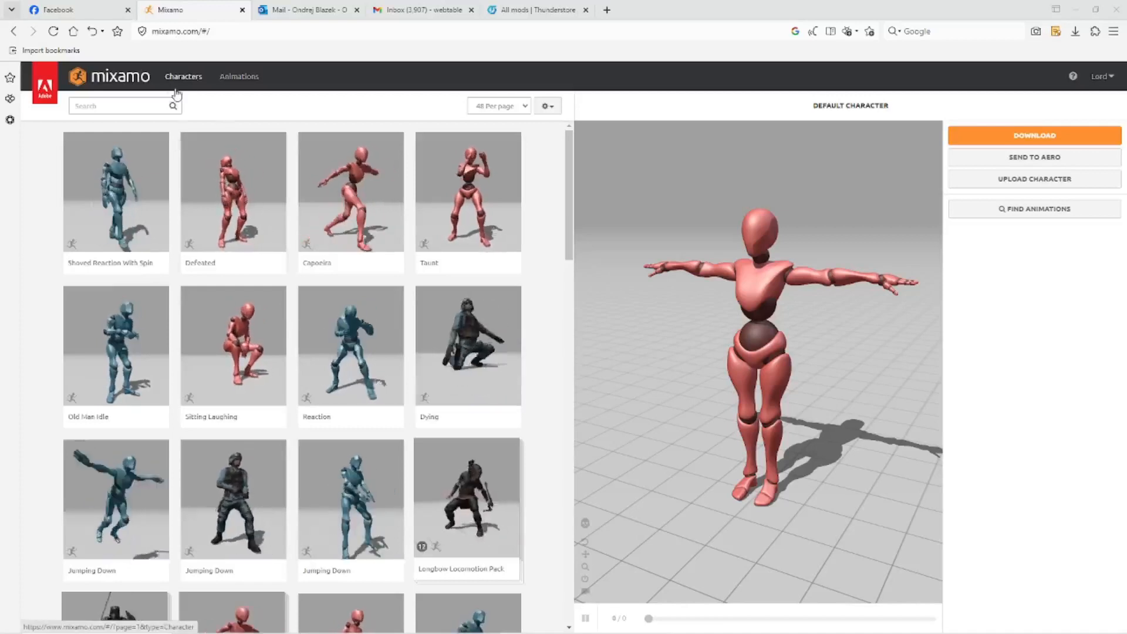
# Upload the marine character file from the D:\try\UsMarine folder as a new character for auto-rigging
pyautogui.click(185, 78)
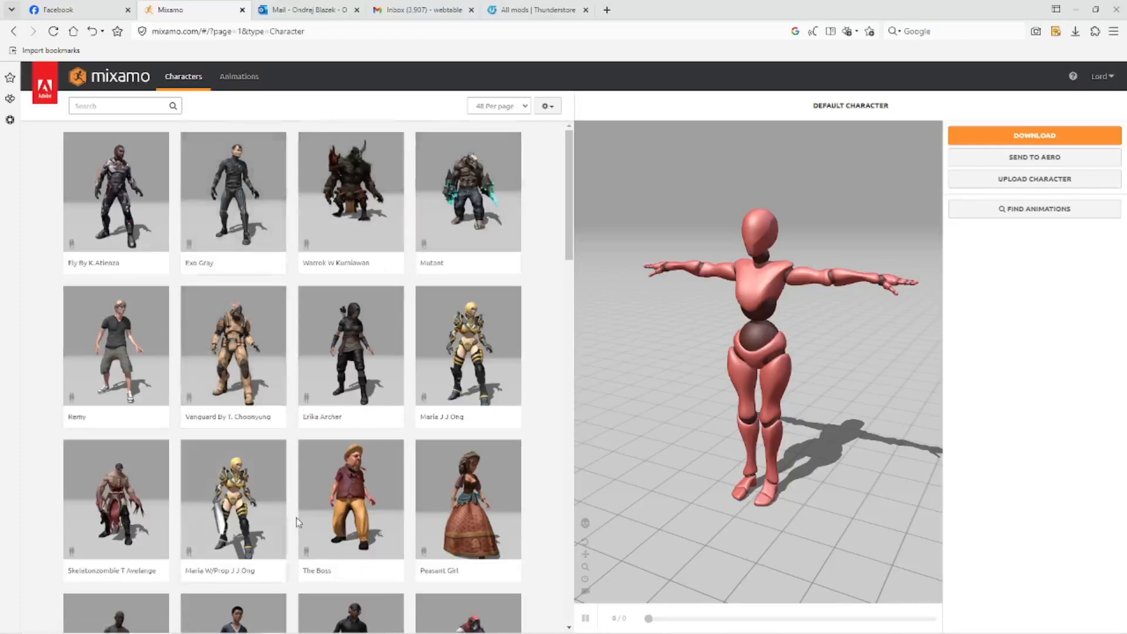
pyautogui.click(1037, 180)
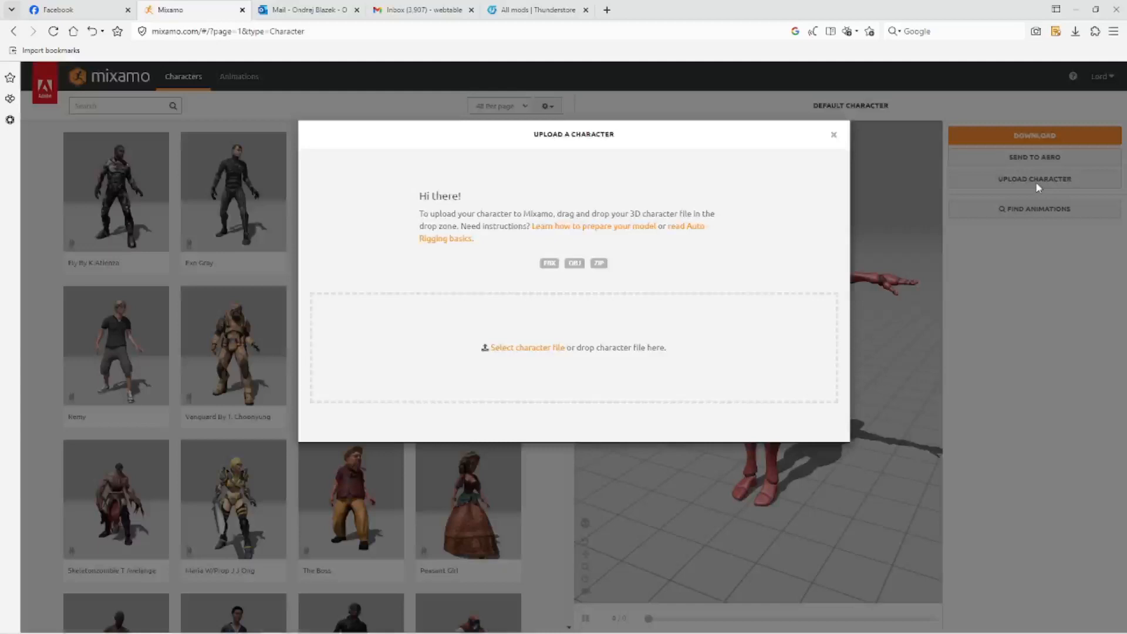
pyautogui.click(530, 353)
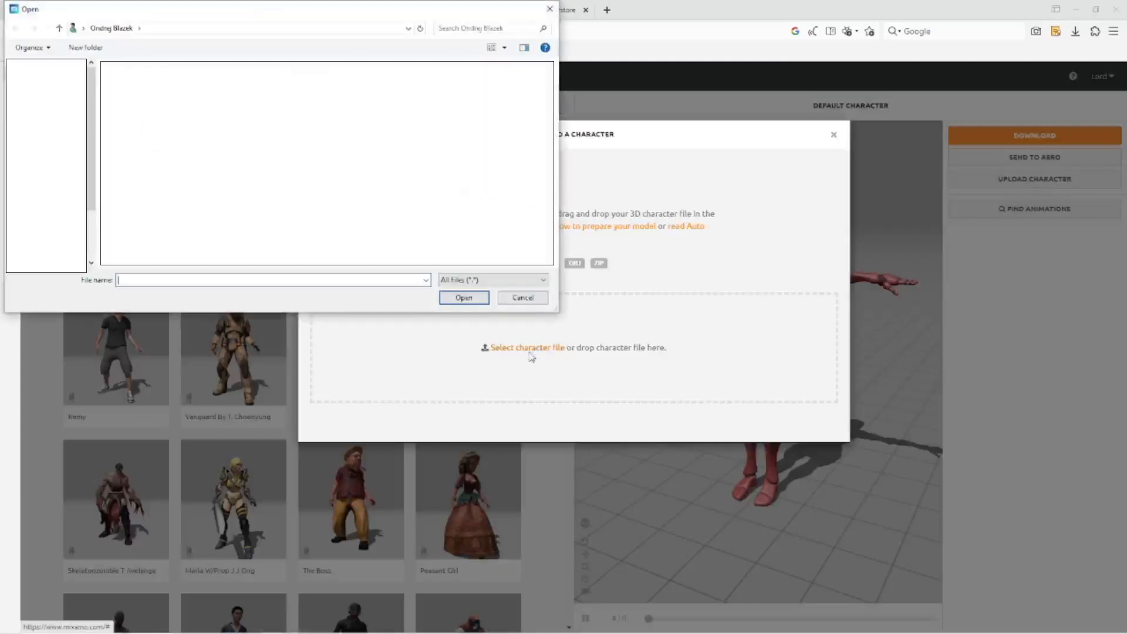
pyautogui.write('D:\\try\\')
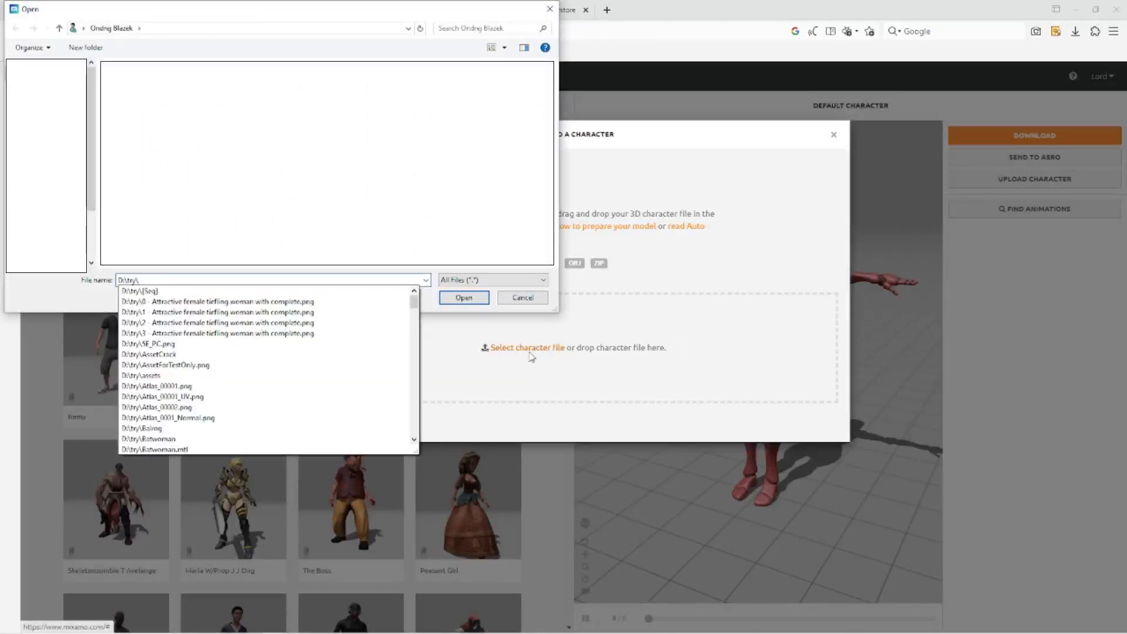
pyautogui.write('Us')
pyautogui.press('Down')
pyautogui.press('Return')
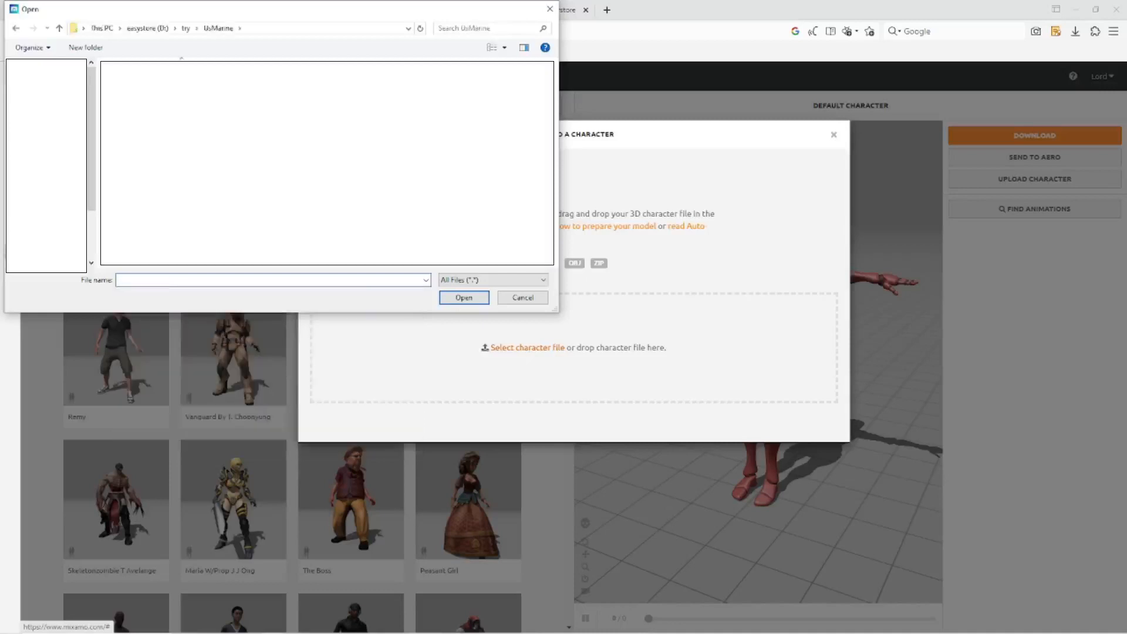
pyautogui.doubleClick(136, 78)
pyautogui.click(135, 77)
pyautogui.click(463, 298)
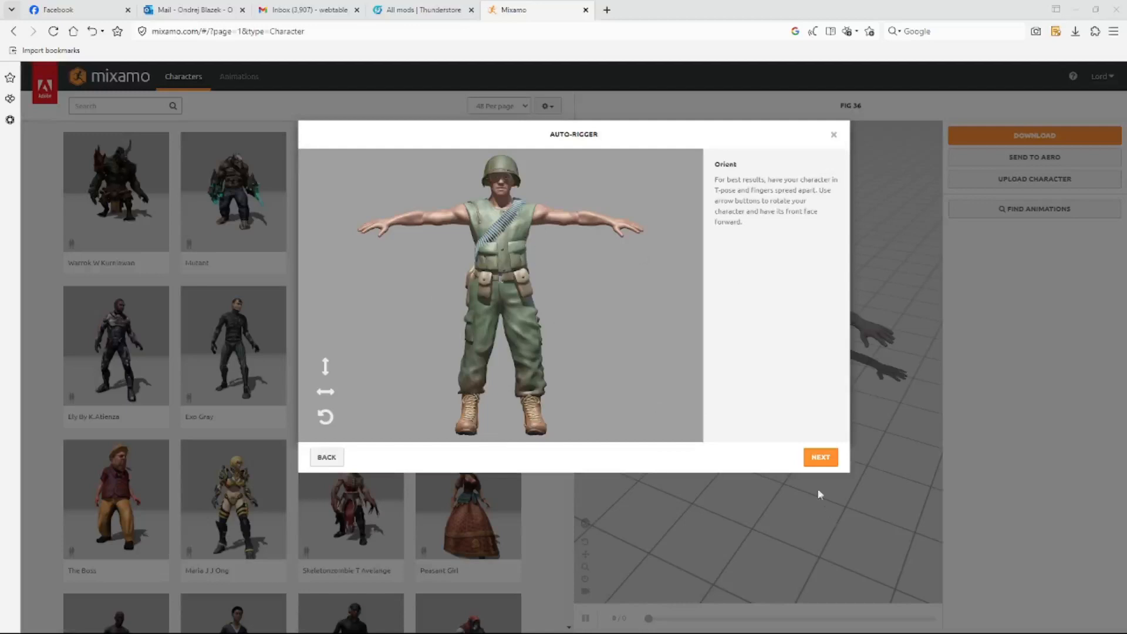
# Accept the character's orientation and place the chin, wrist, elbow and knee markers on the soldier with symmetry on
pyautogui.click(820, 458)
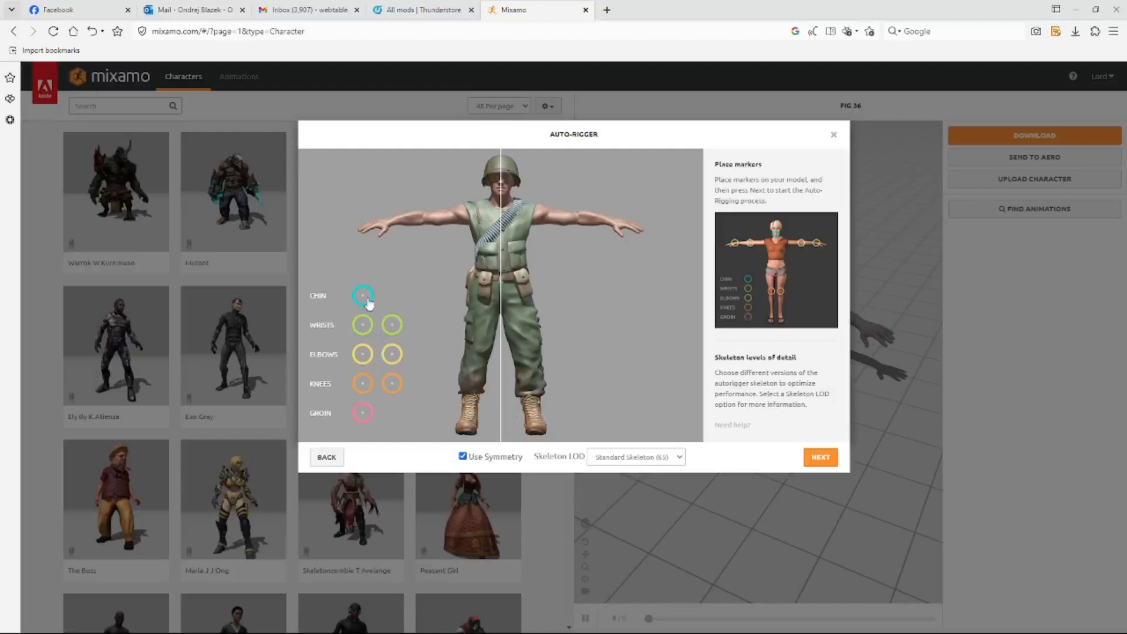
pyautogui.moveTo(364, 293)
pyautogui.mouseDown()
pyautogui.moveTo(464, 252)
pyautogui.moveTo(502, 197)
pyautogui.mouseUp()
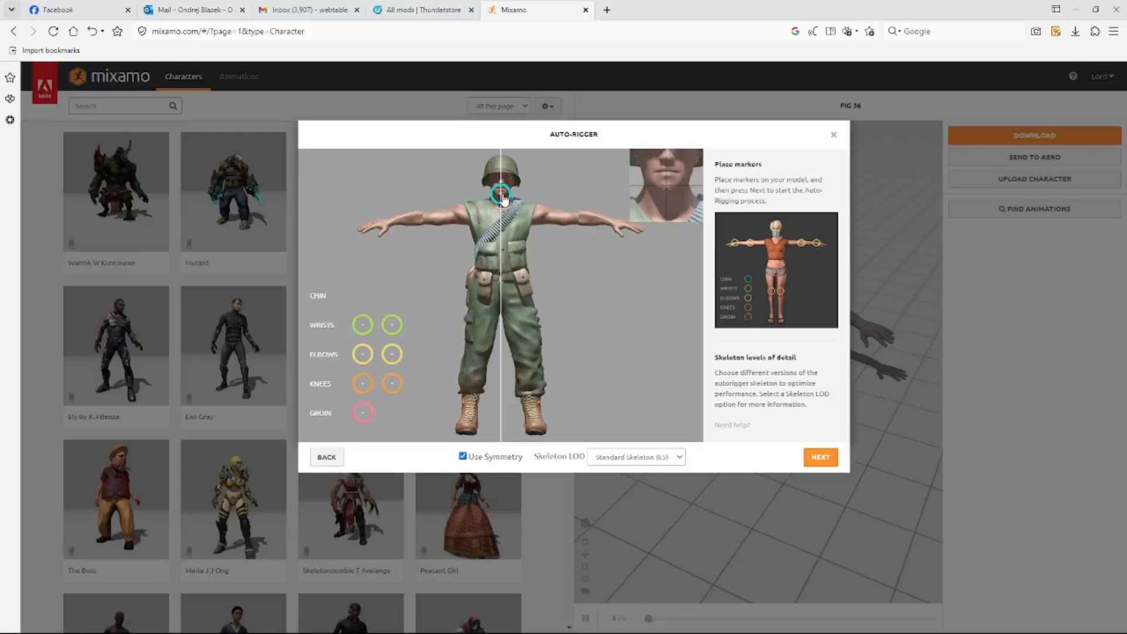
pyautogui.moveTo(503, 198); pyautogui.dragTo(503, 199)
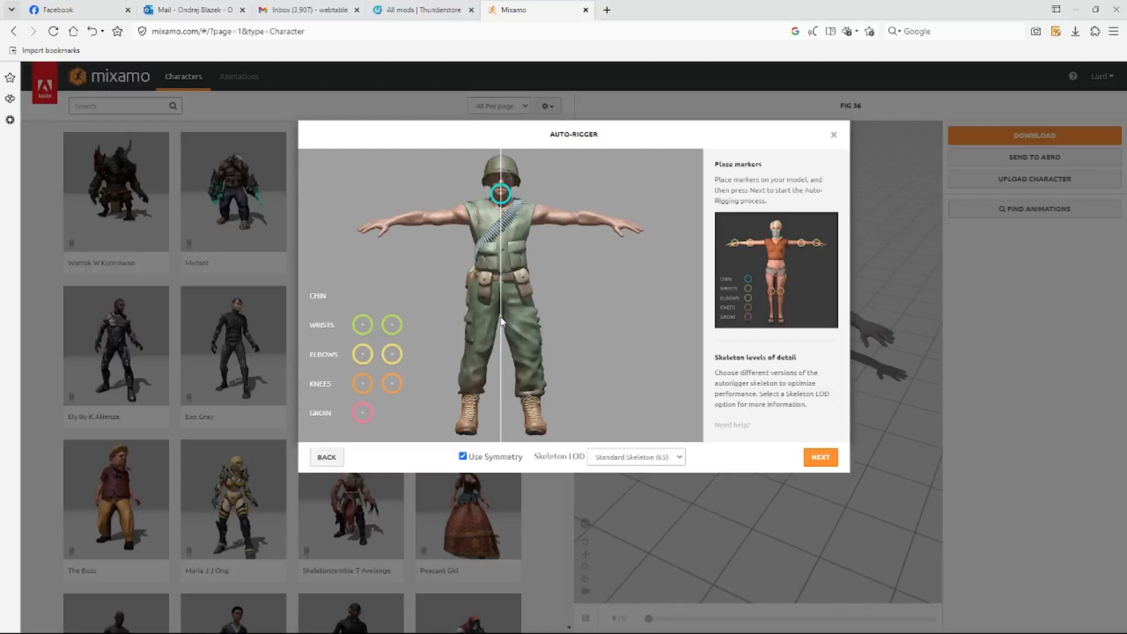
pyautogui.moveTo(363, 324); pyautogui.dragTo(389, 228)
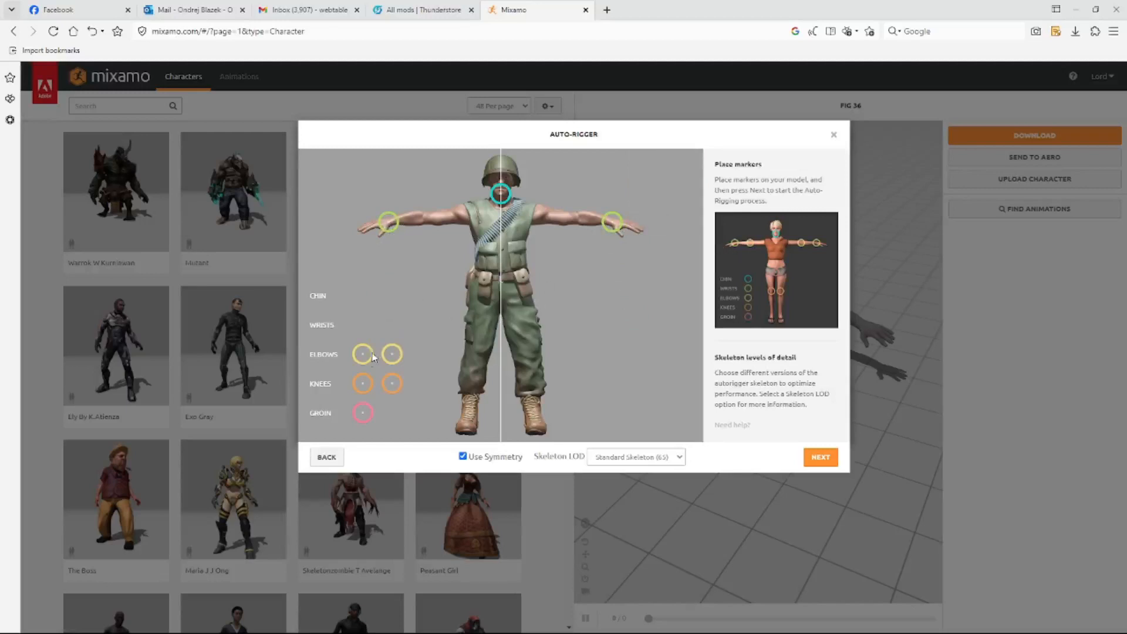
pyautogui.moveTo(390, 352); pyautogui.dragTo(423, 226)
pyautogui.moveTo(368, 389)
pyautogui.mouseDown()
pyautogui.moveTo(449, 379)
pyautogui.moveTo(478, 352)
pyautogui.mouseUp()
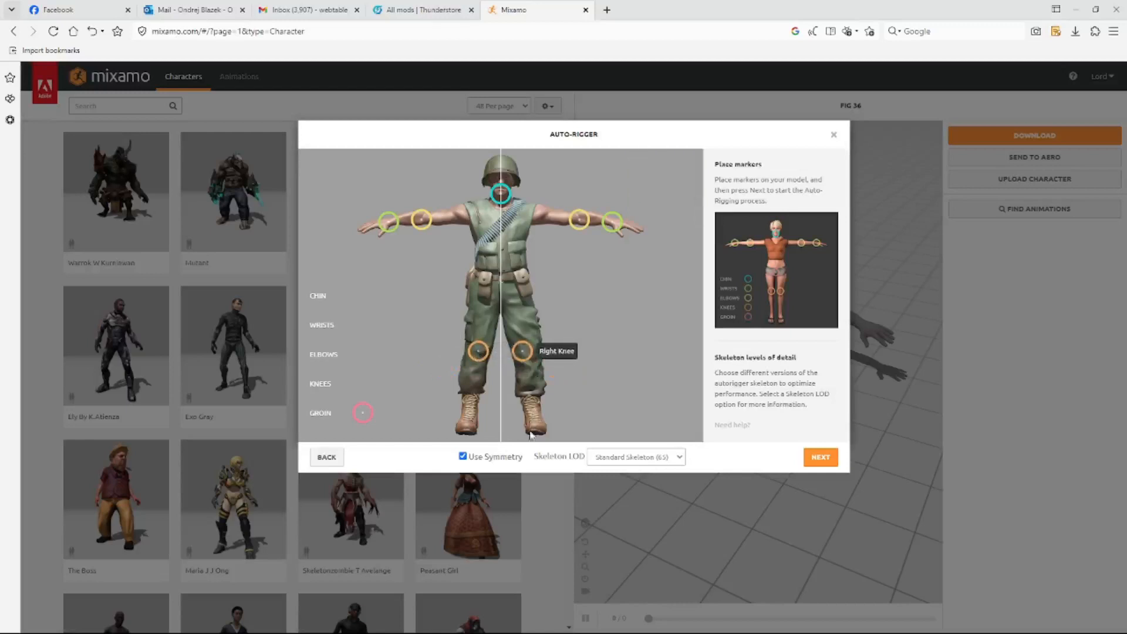
# Turn off Use Symmetry, shift the right knee marker slightly outward, and place the groin marker at the crotch
pyautogui.click(463, 457)
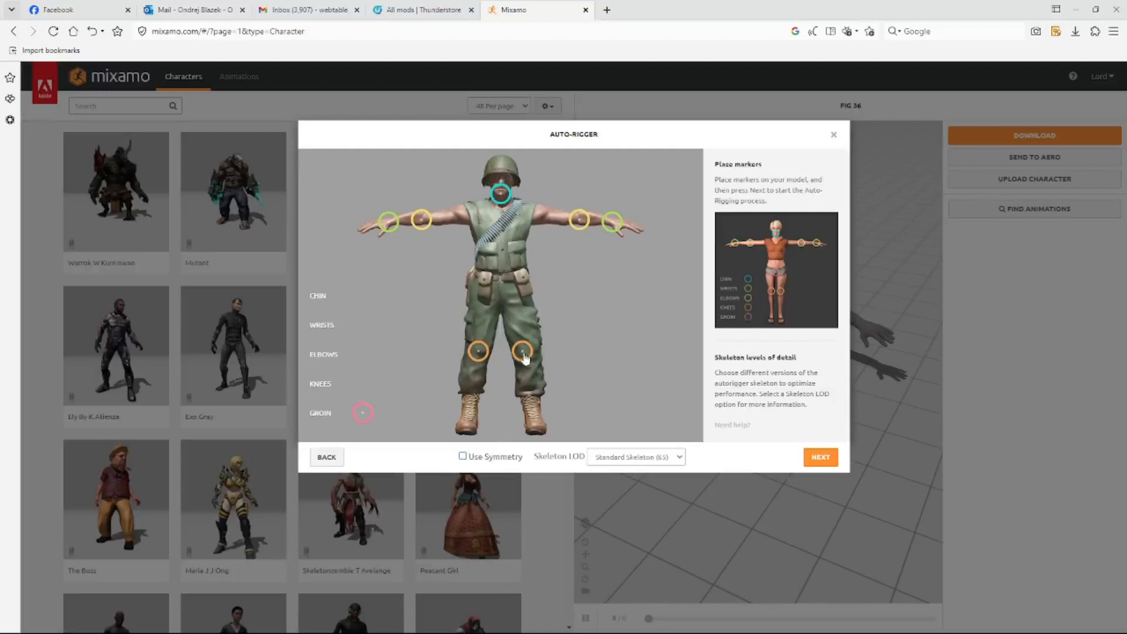
pyautogui.moveTo(524, 352); pyautogui.dragTo(527, 352)
pyautogui.moveTo(362, 413); pyautogui.dragTo(502, 317)
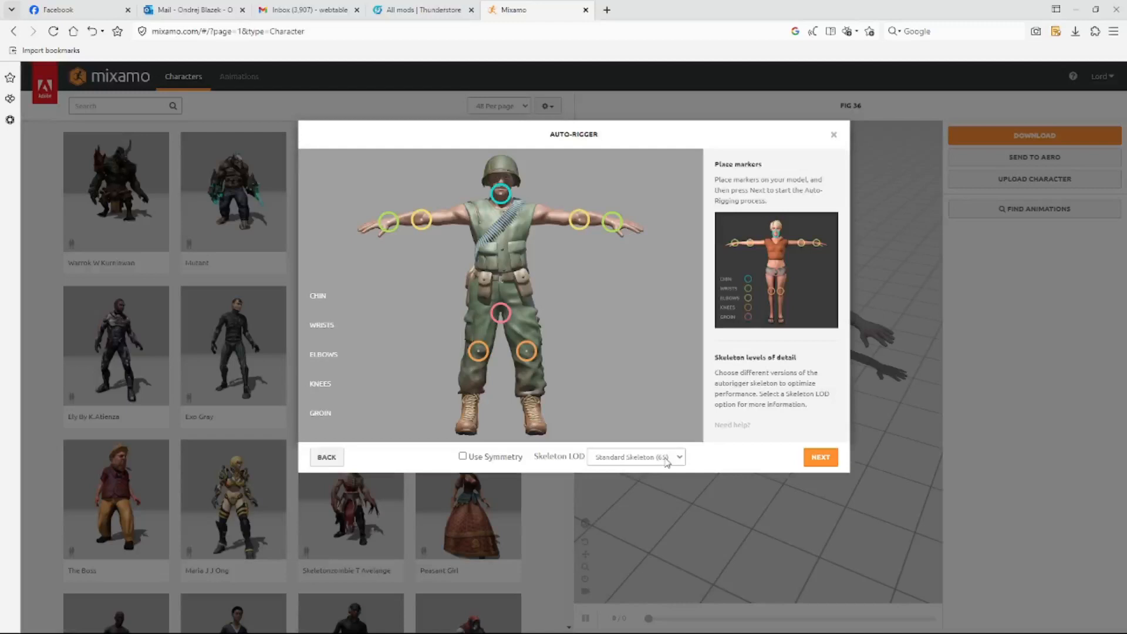
# Run the auto-rigger with the Standard Skeleton (65) and accept the rigged soldier as the new character
pyautogui.click(822, 457)
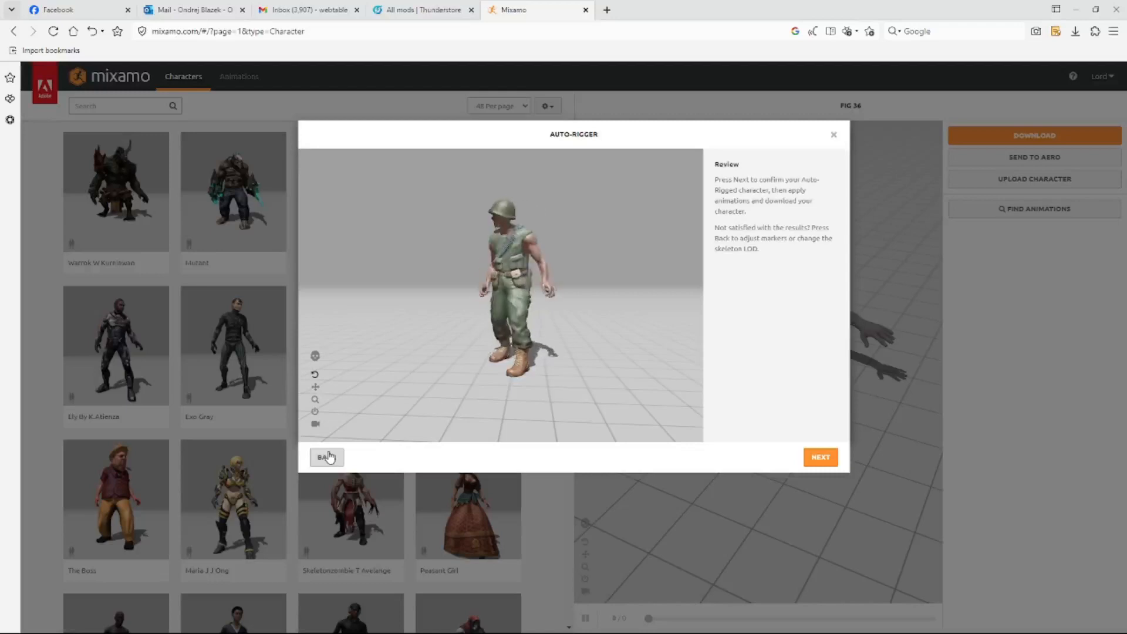
pyautogui.click(820, 459)
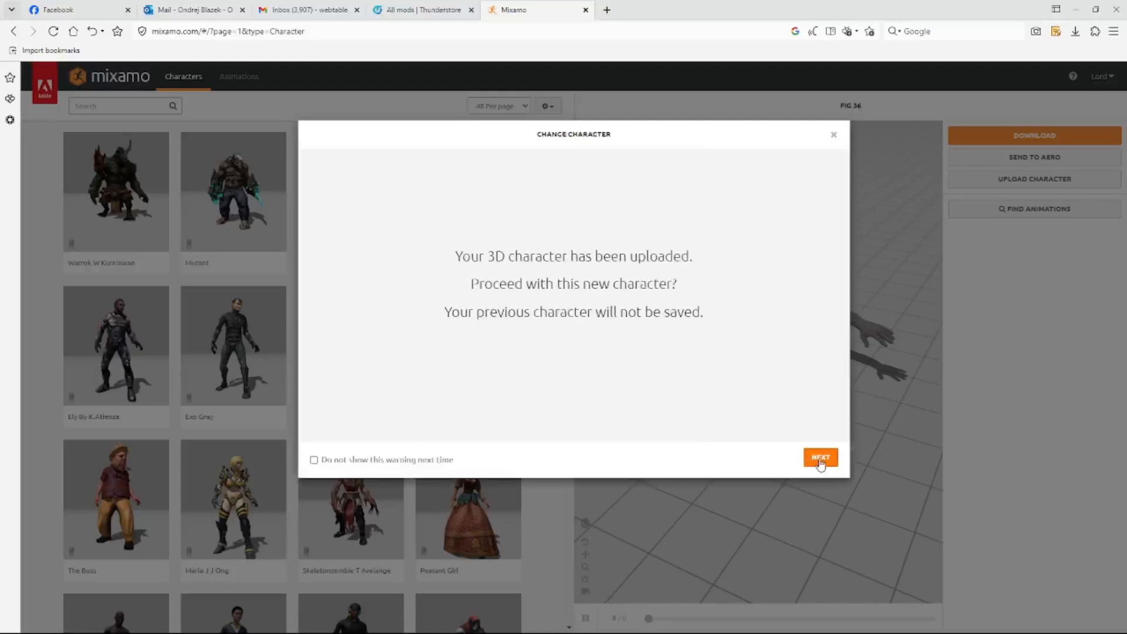
pyautogui.click(820, 459)
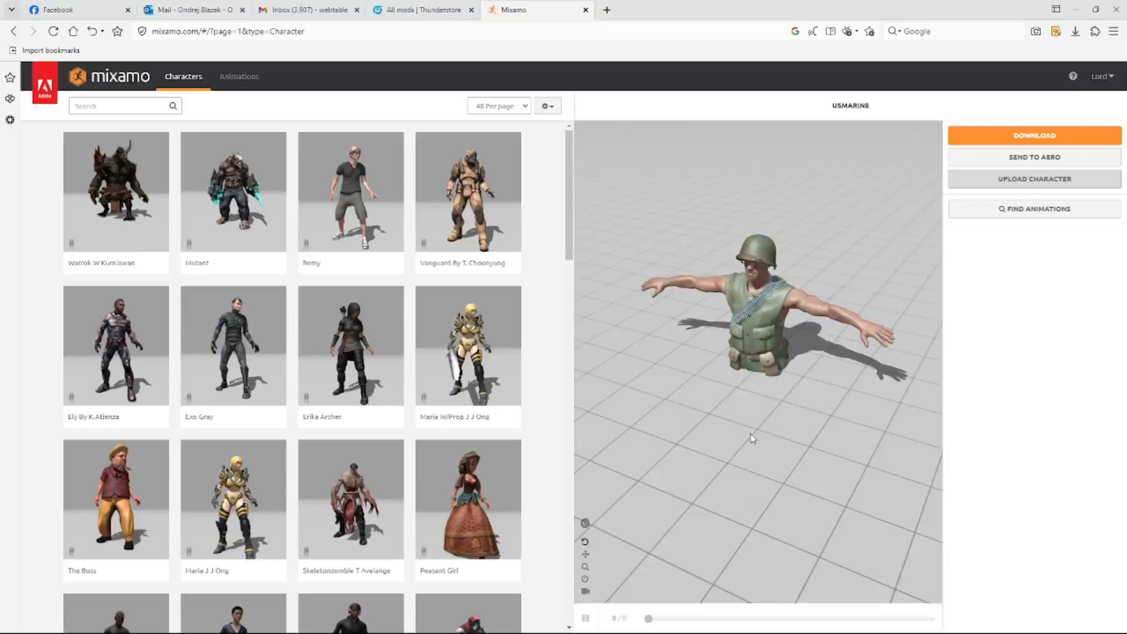
pyautogui.moveTo(784, 359)
pyautogui.mouseDown()
pyautogui.moveTo(797, 341)
pyautogui.moveTo(737, 402)
pyautogui.moveTo(779, 342)
pyautogui.moveTo(770, 359)
pyautogui.mouseUp()
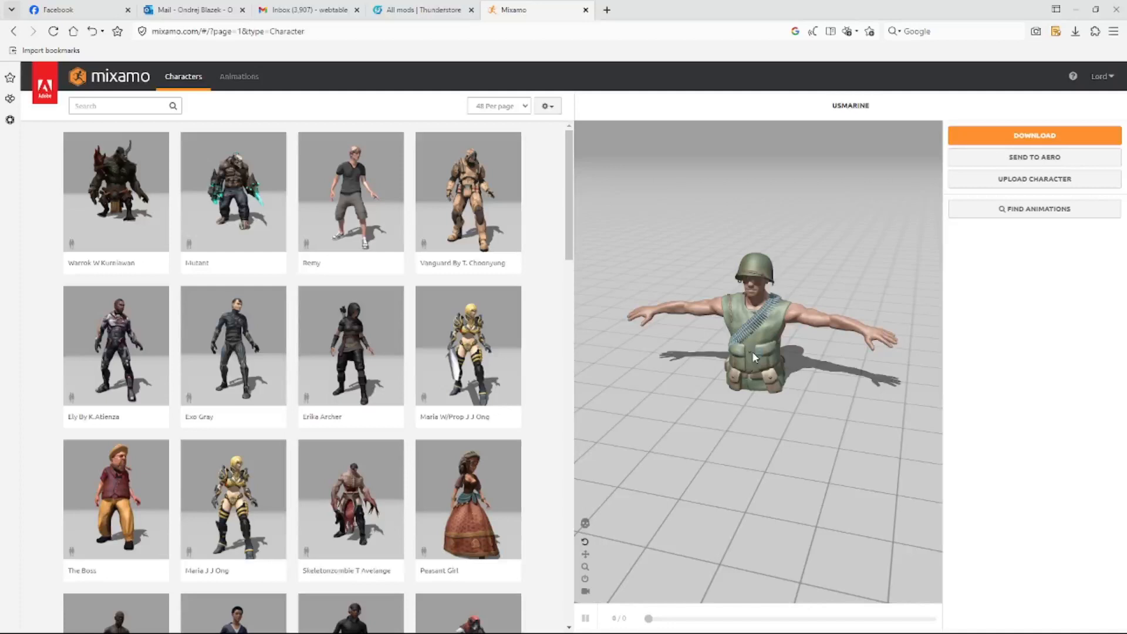
pyautogui.moveTo(756, 357)
pyautogui.mouseDown(button='middle')
pyautogui.moveTo(734, 354)
pyautogui.moveTo(756, 361)
pyautogui.mouseUp(button='middle')
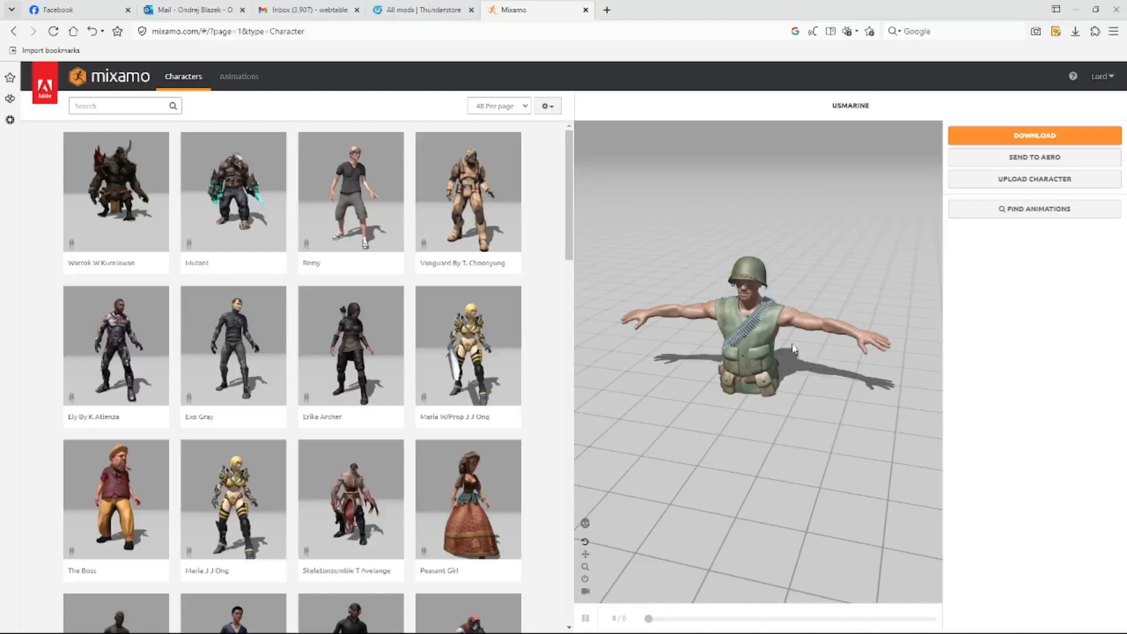
pyautogui.moveTo(793, 350); pyautogui.dragTo(850, 371, button='right')
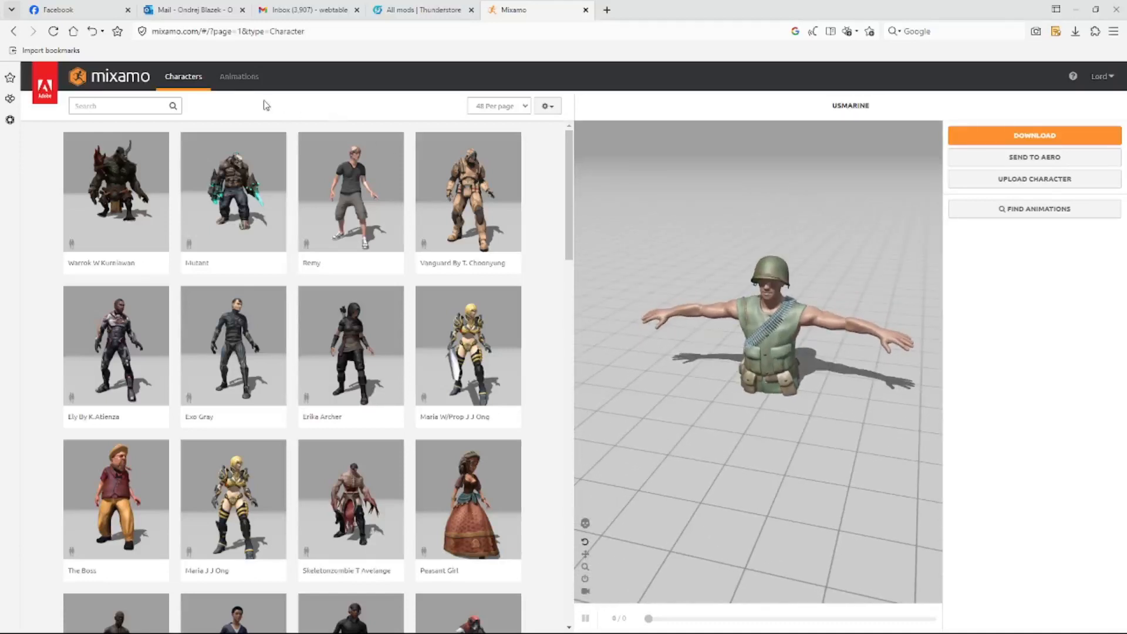
# Search the animations for "Granade" and apply the Toss Grenade animation to the soldier
pyautogui.click(240, 81)
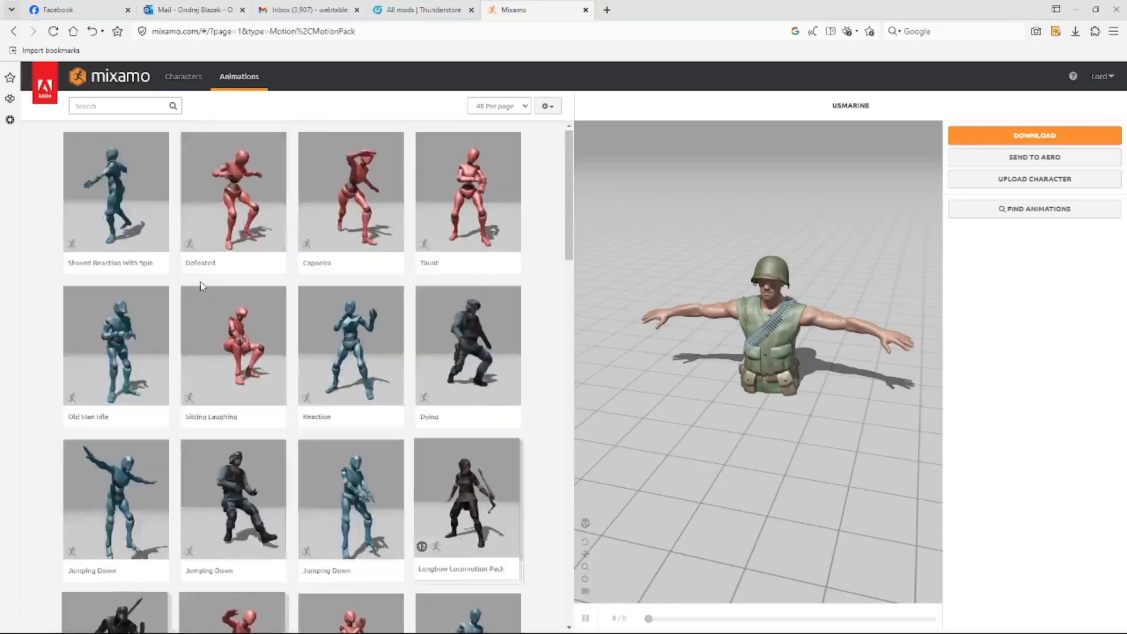
pyautogui.click(118, 104)
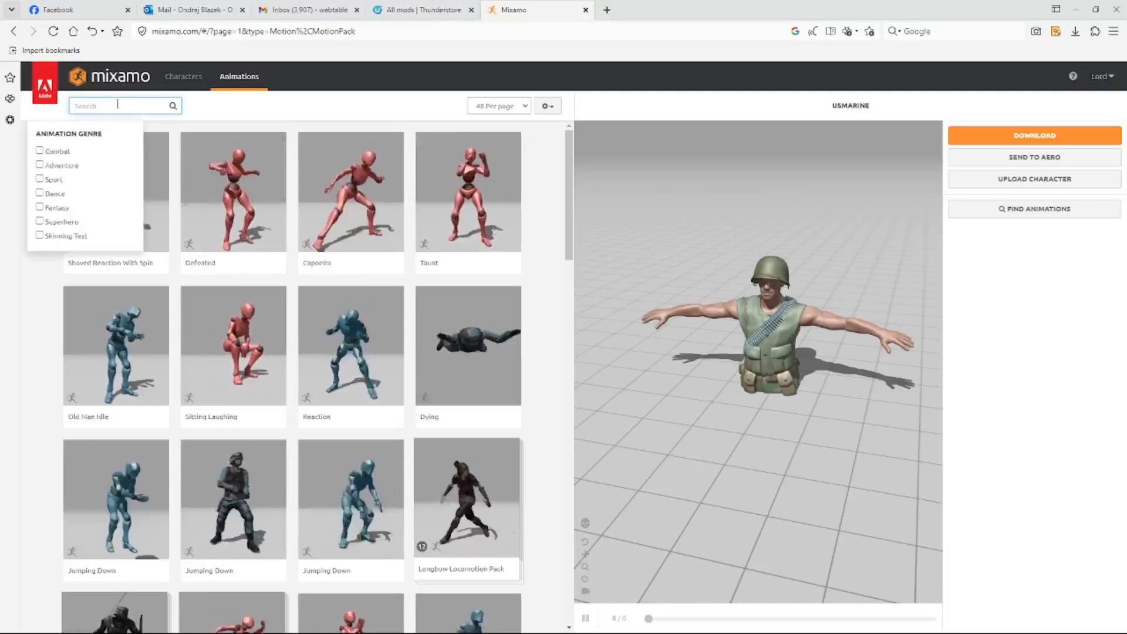
pyautogui.write('Grouadd')
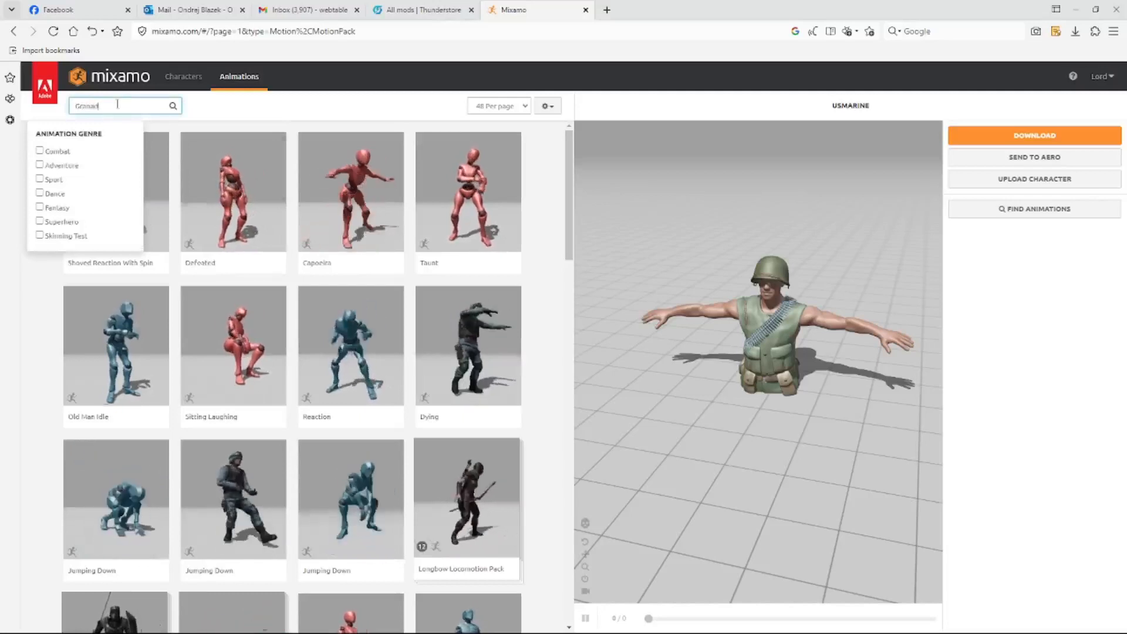
pyautogui.press('BackSpace')
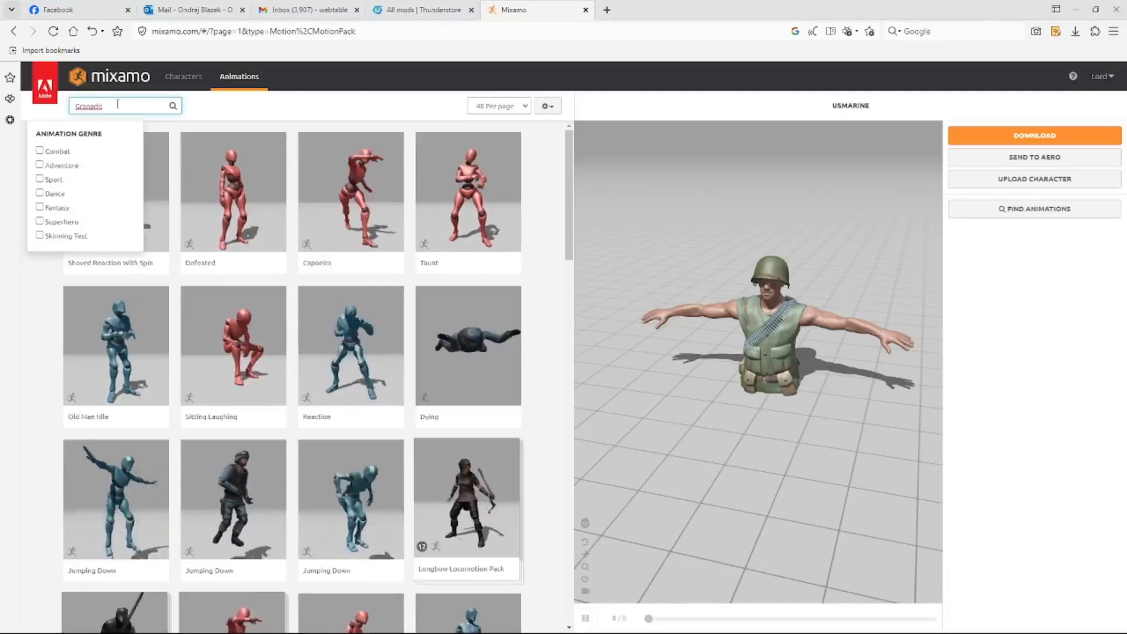
pyautogui.write('e')
pyautogui.press('Return')
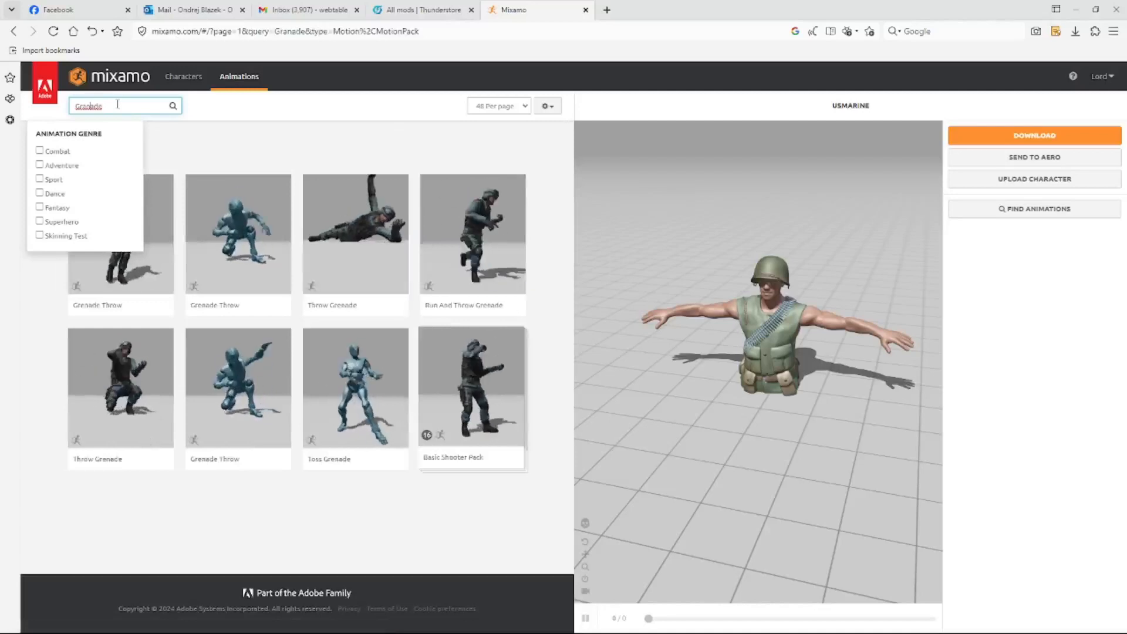
pyautogui.click(222, 138)
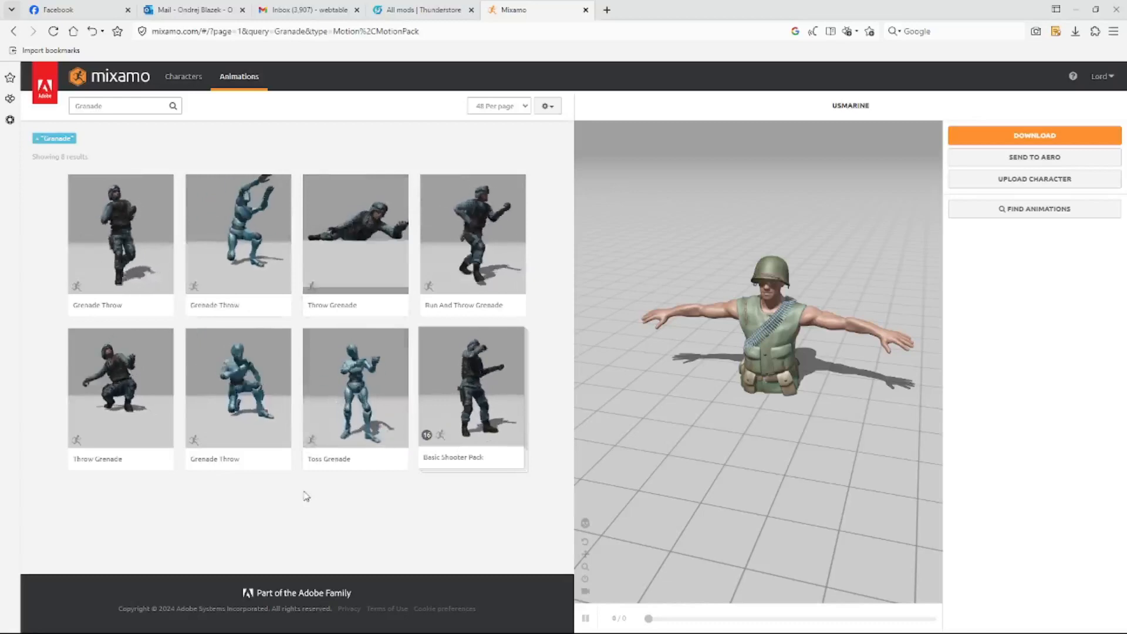
pyautogui.click(354, 404)
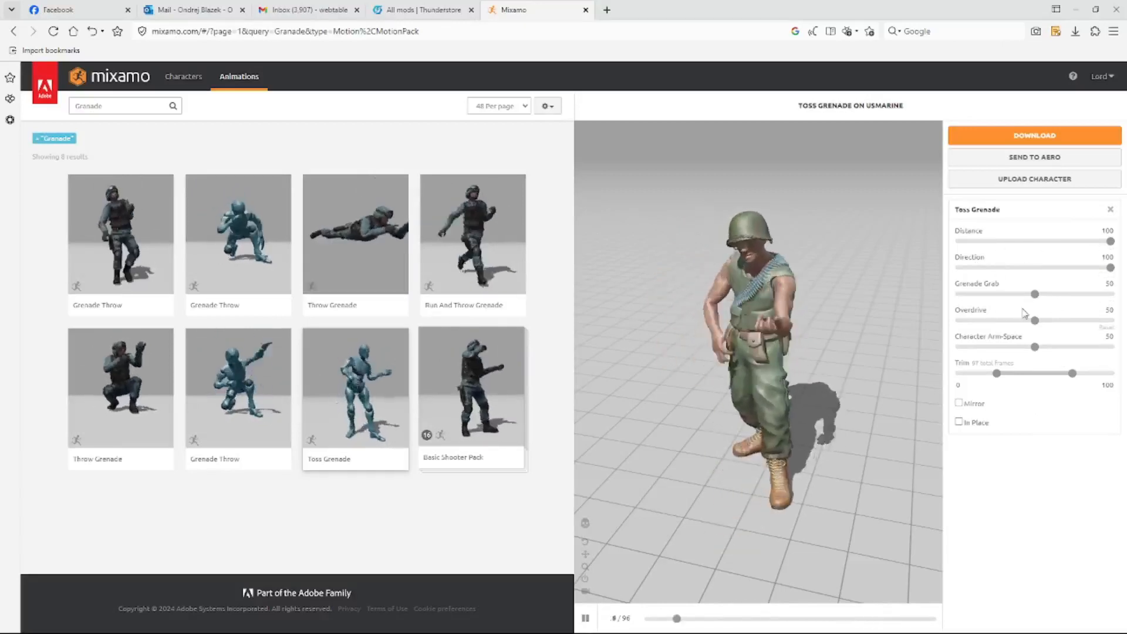
# Enable In Place and download the animated character with skin as Toss Grenade.fbx in FBX Binary format at 30 fps to D:\Downloads
pyautogui.click(959, 421)
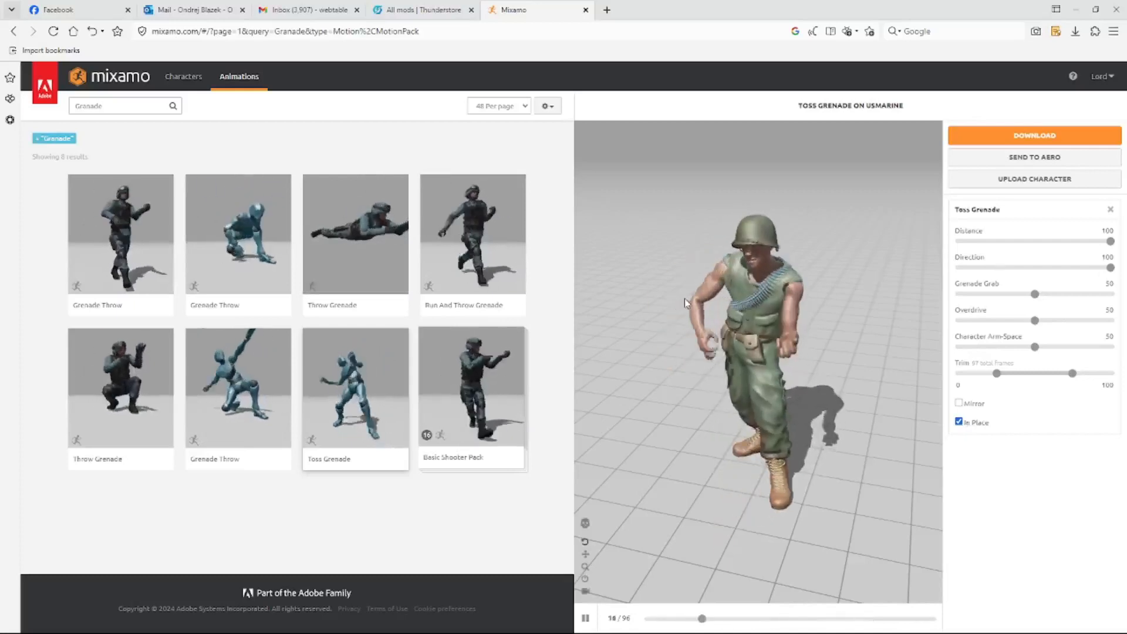
pyautogui.click(1020, 135)
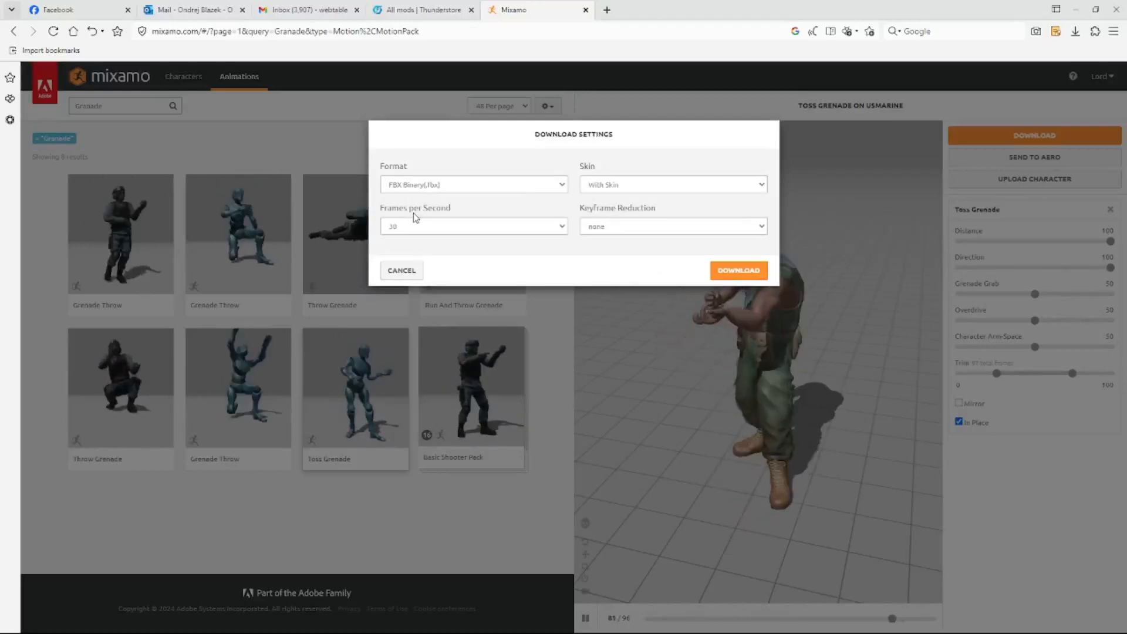
pyautogui.click(735, 271)
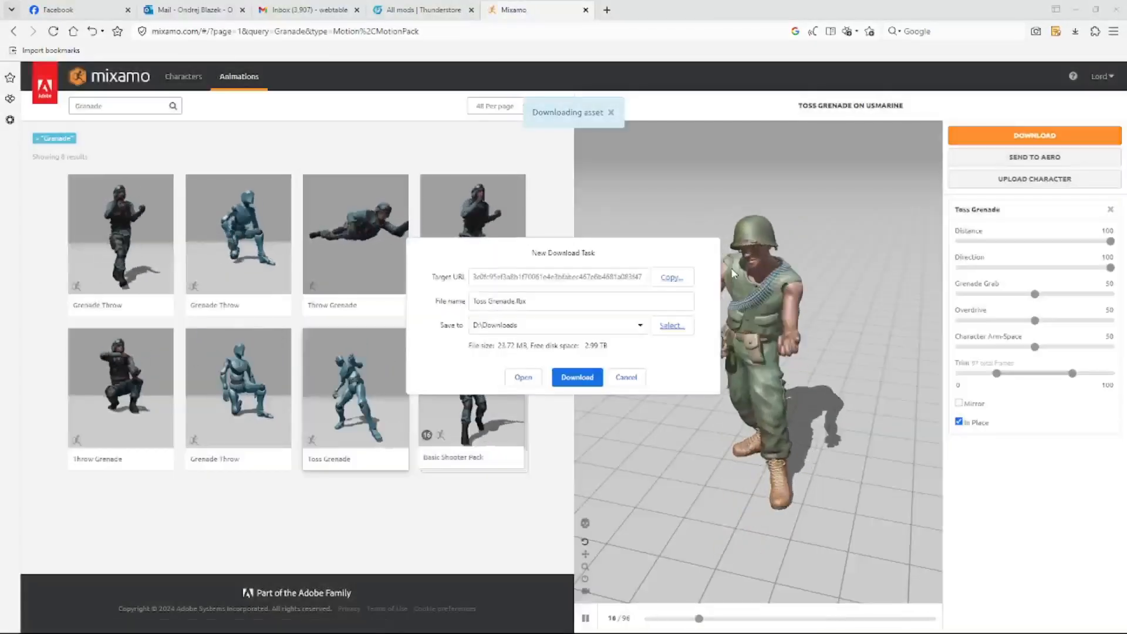
pyautogui.click(566, 379)
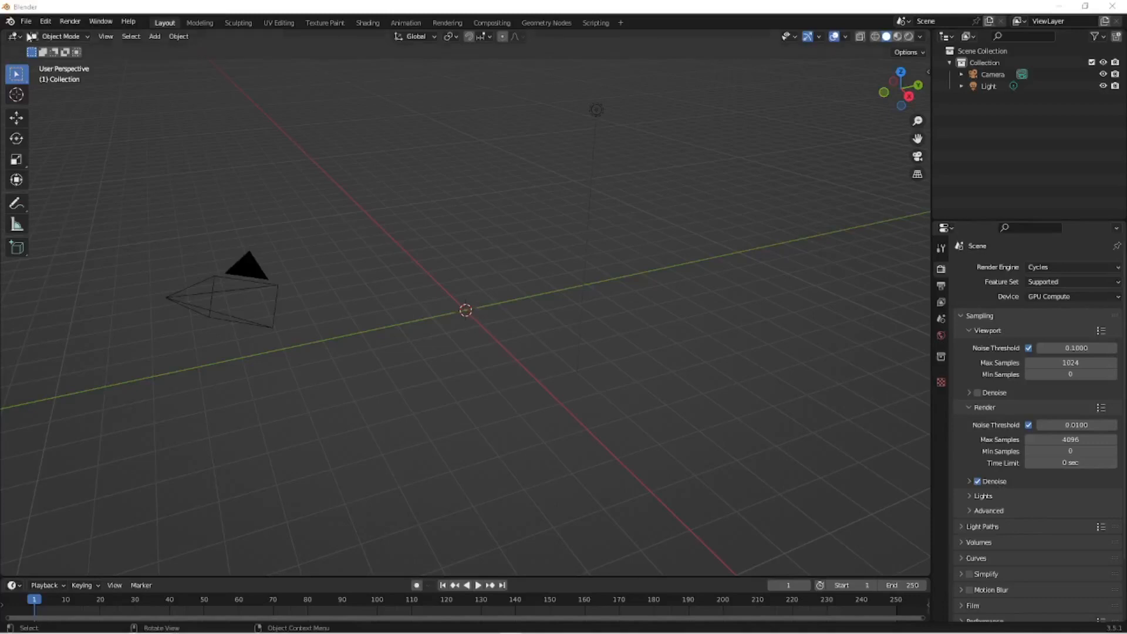
# Switch to Blender and import the downloaded FBX of the animated soldier into the scene
pyautogui.click(25, 21)
pyautogui.moveTo(41, 181)
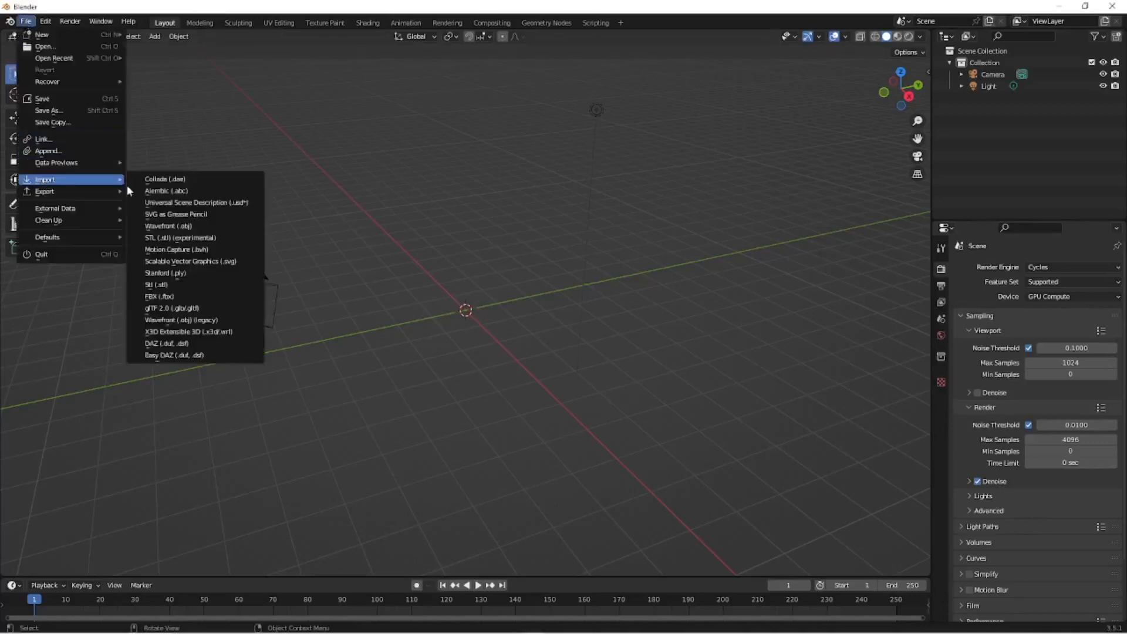
pyautogui.click(174, 296)
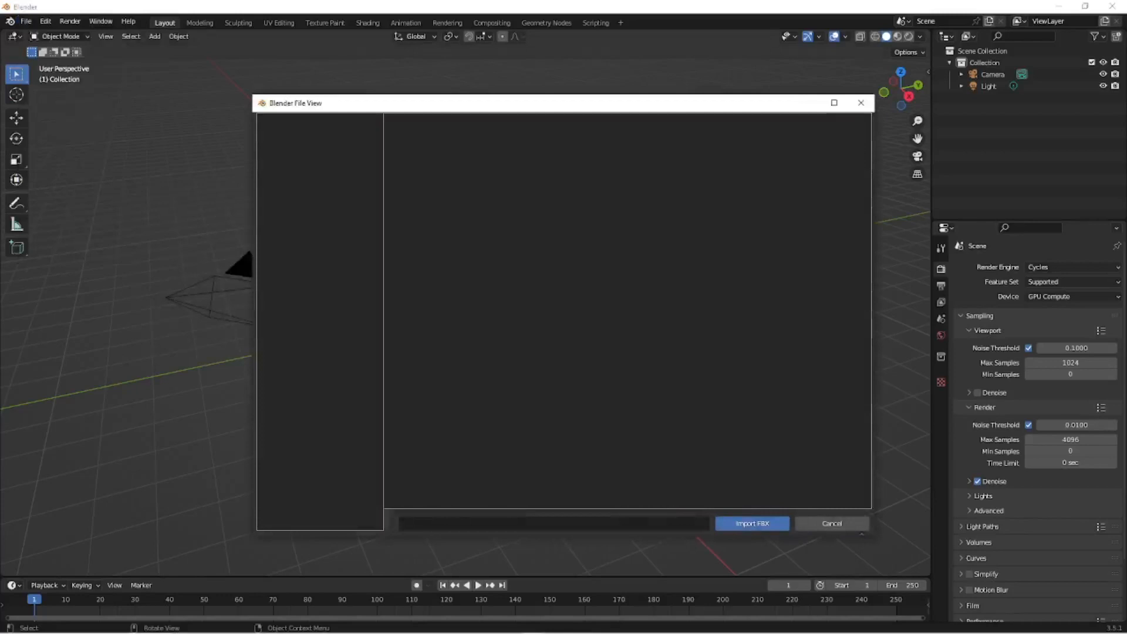
pyautogui.click(754, 524)
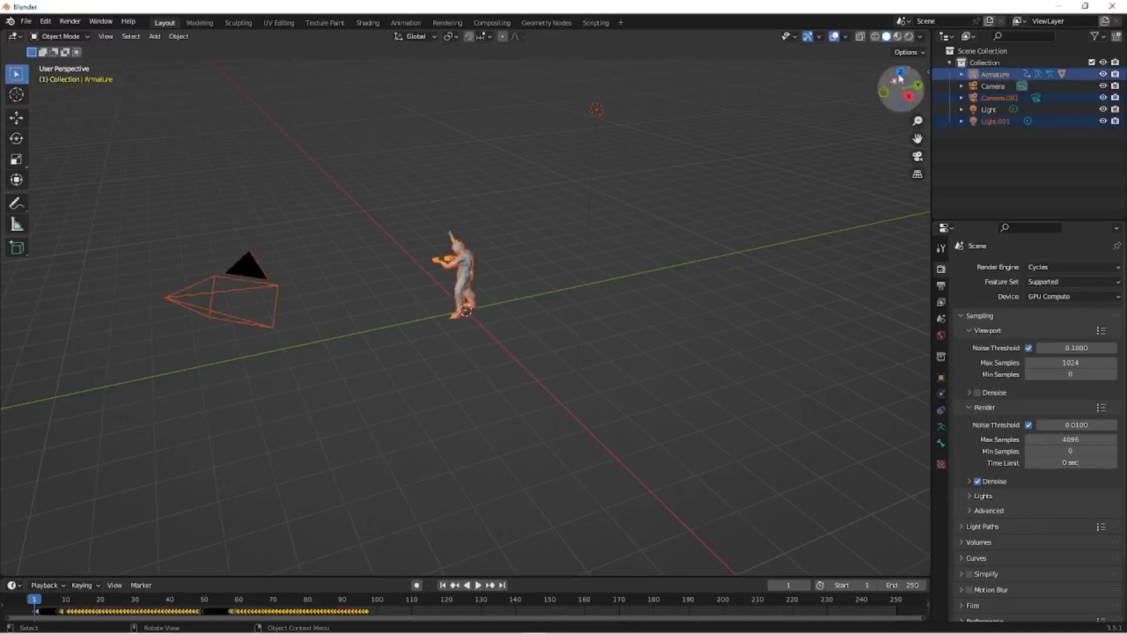
# Set the viewport shading to Material Preview to see the imported soldier's textures up close
pyautogui.click(897, 37)
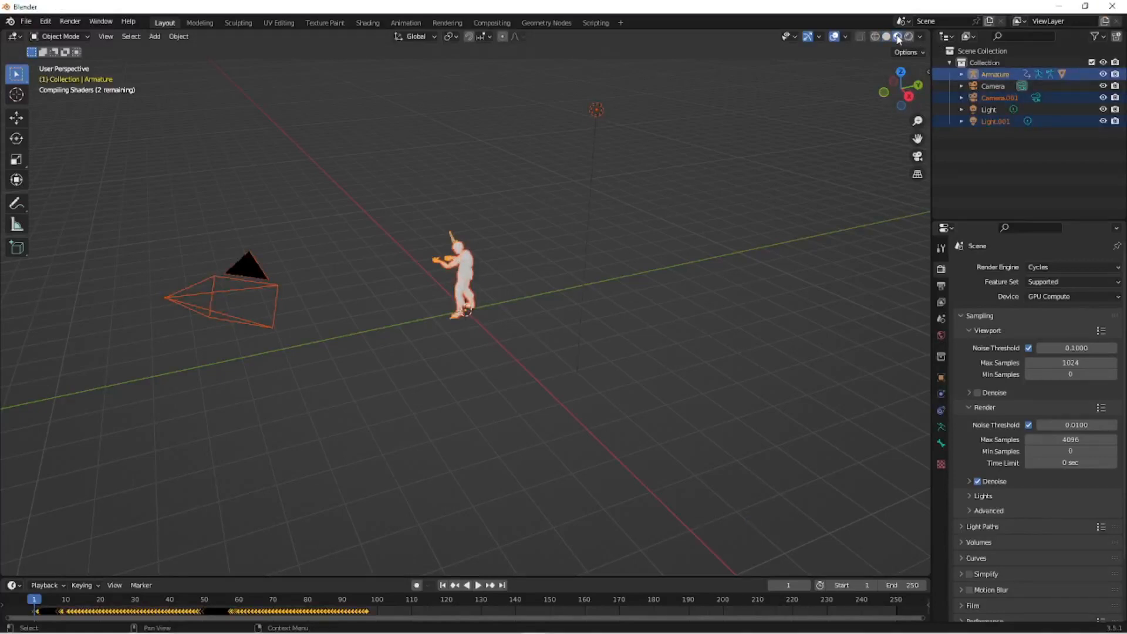
pyautogui.moveTo(518, 333); pyautogui.dragTo(559, 336, button='middle')
pyautogui.scroll(4, 559, 336)
pyautogui.scroll(2, 520, 336)
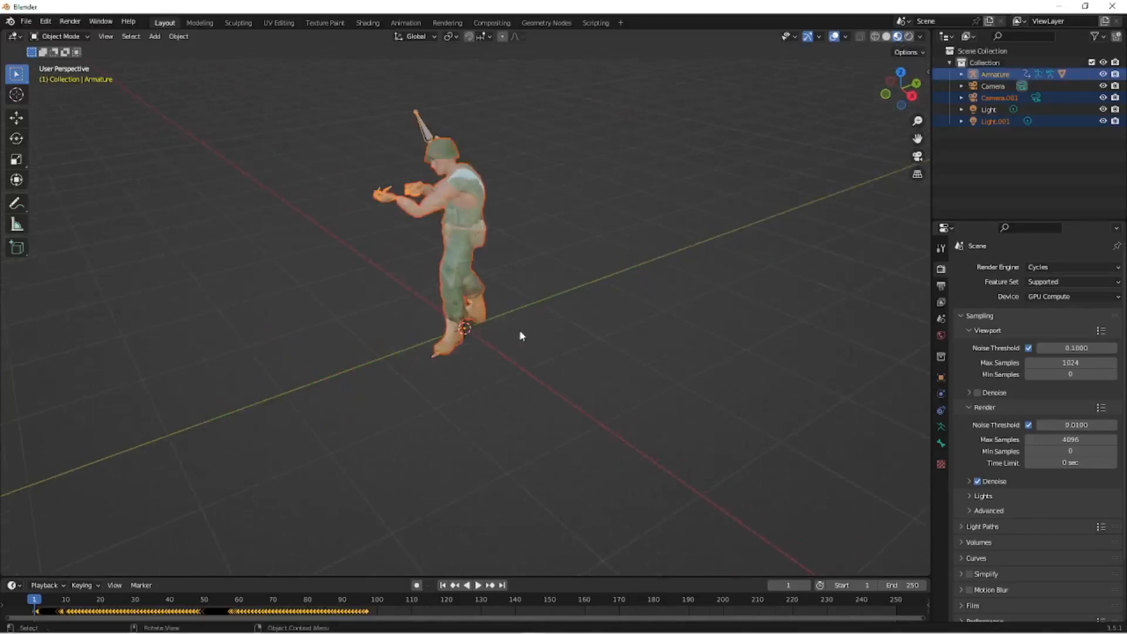
# Preview the grenade-toss animation and stop the timeline on the throwing pose at frame 54
pyautogui.click(478, 586)
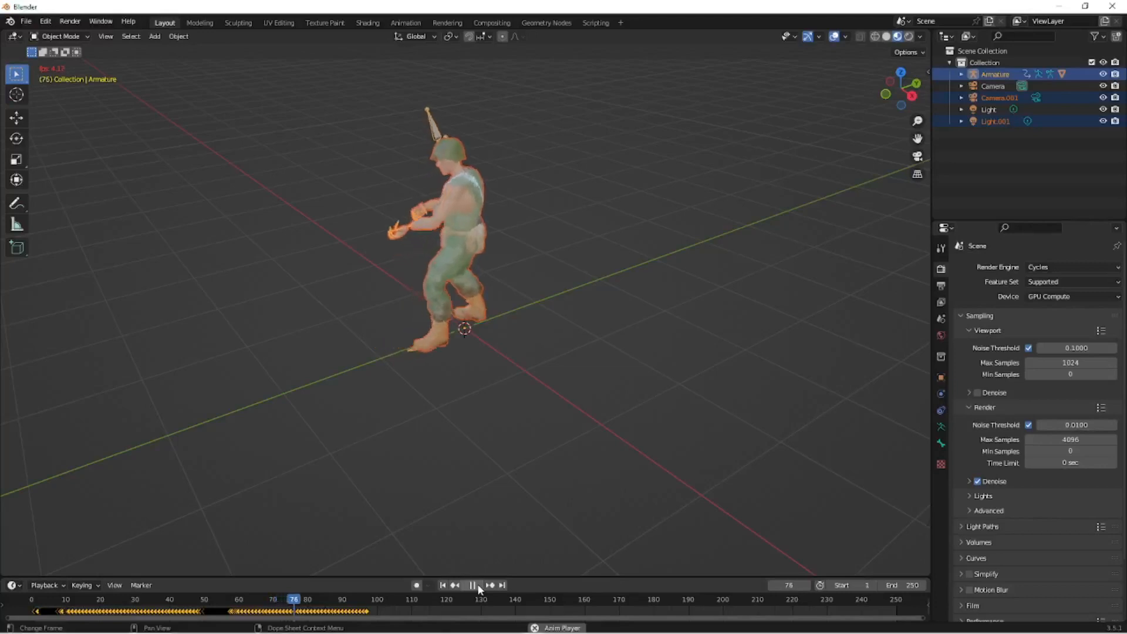
pyautogui.click(477, 586)
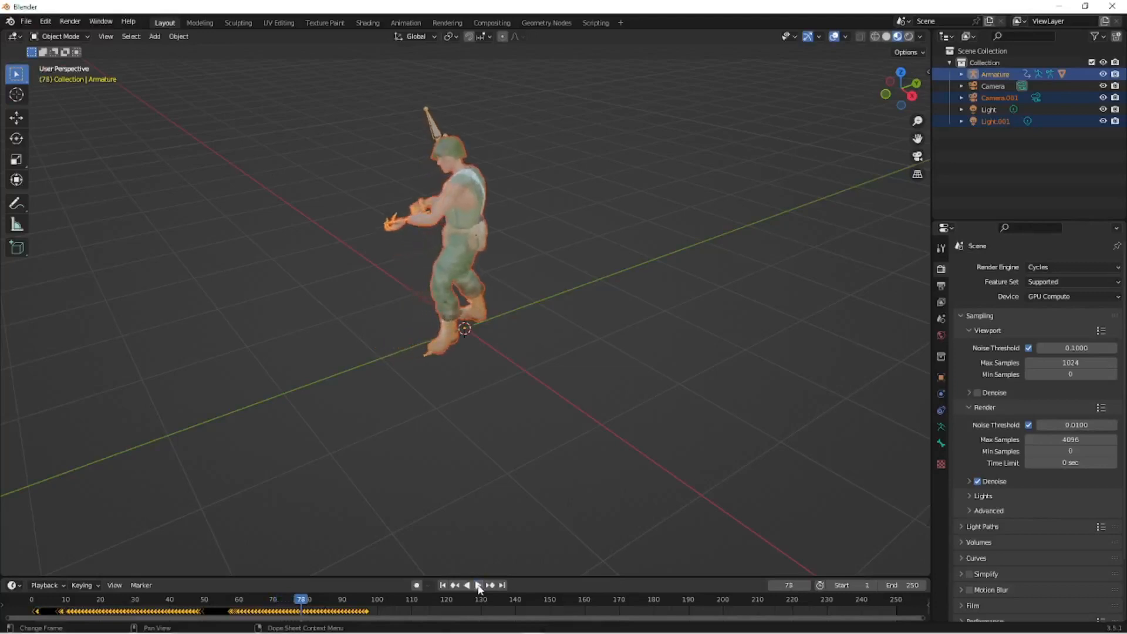
pyautogui.click(222, 599)
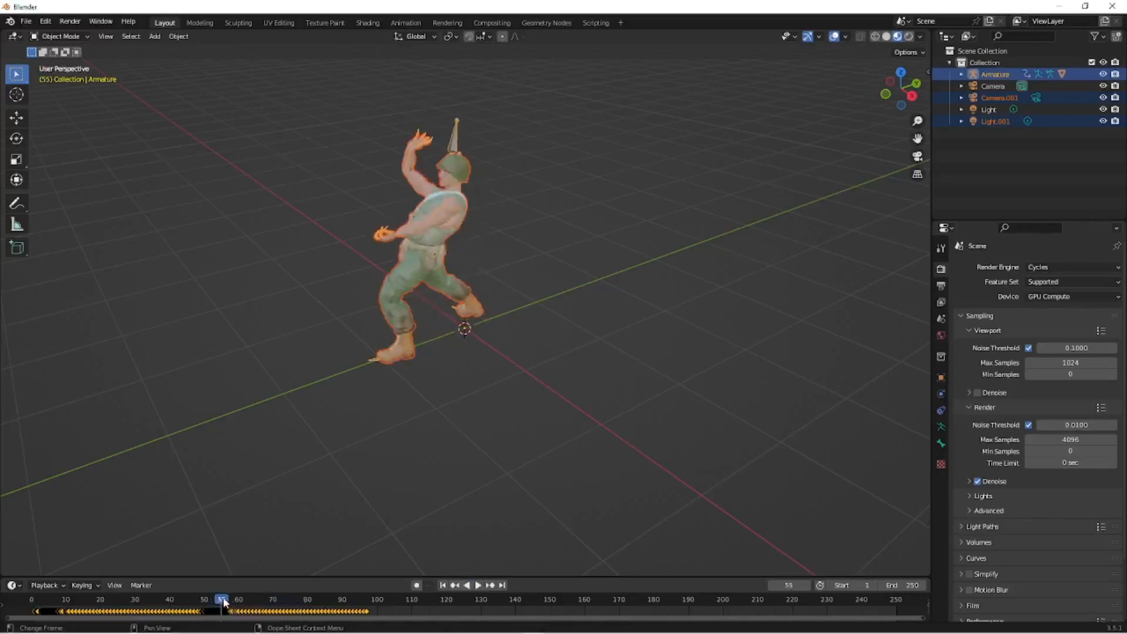
pyautogui.press('Left')
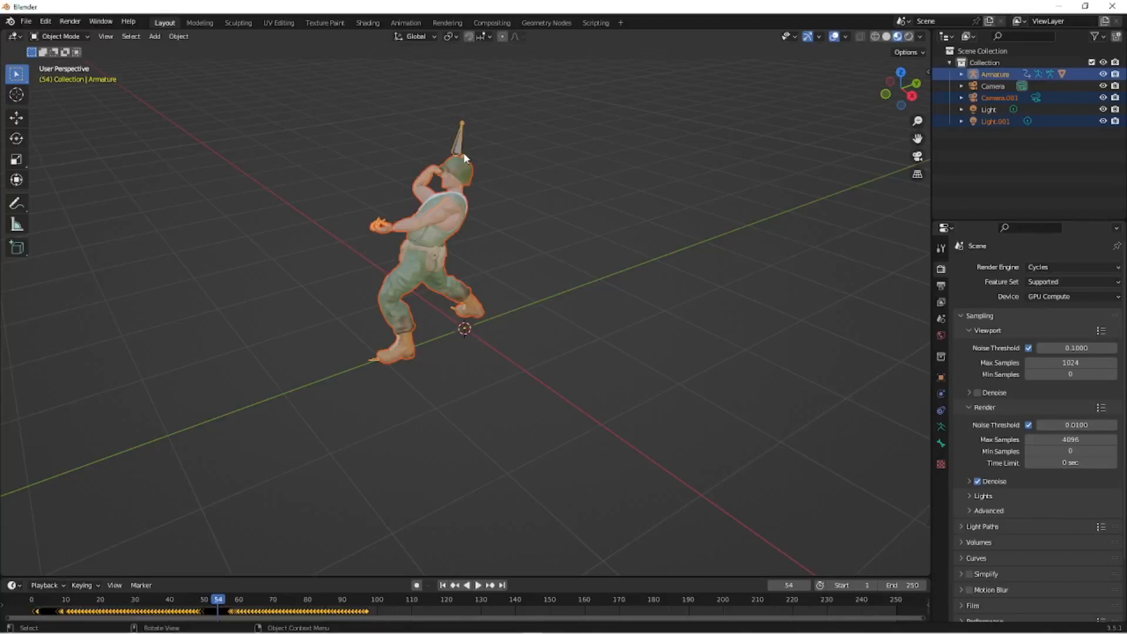
# Delete both cameras and both lights from the scene so only the soldier's armature and mesh remain
pyautogui.click(994, 86)
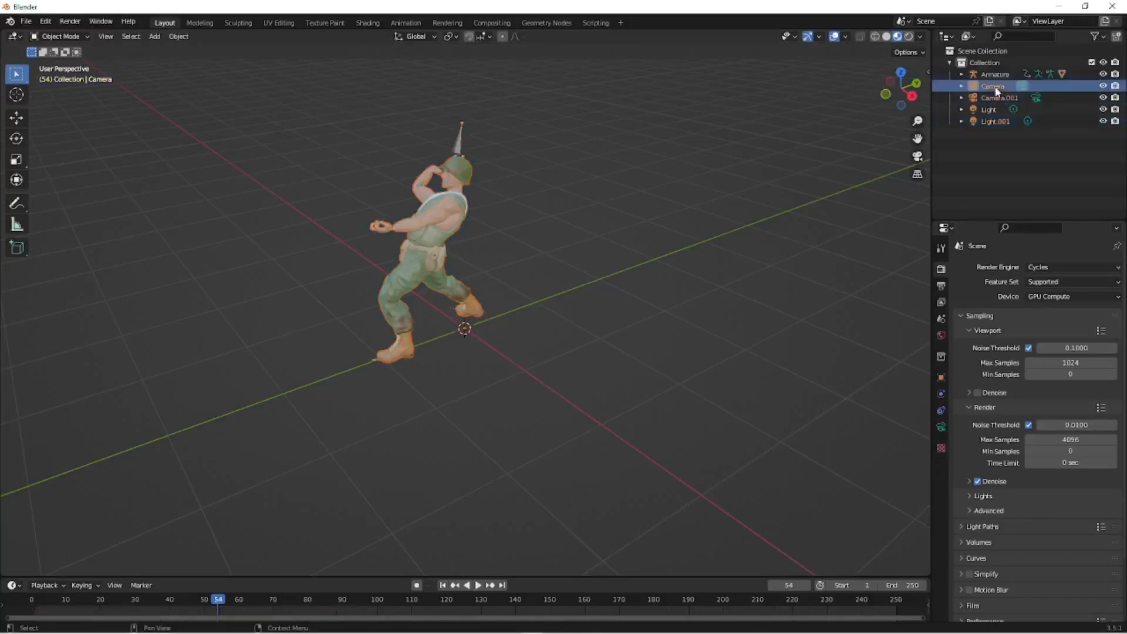
pyautogui.keyDown('shift'); pyautogui.click(1001, 122); pyautogui.keyUp('shift')
pyautogui.press('Delete')
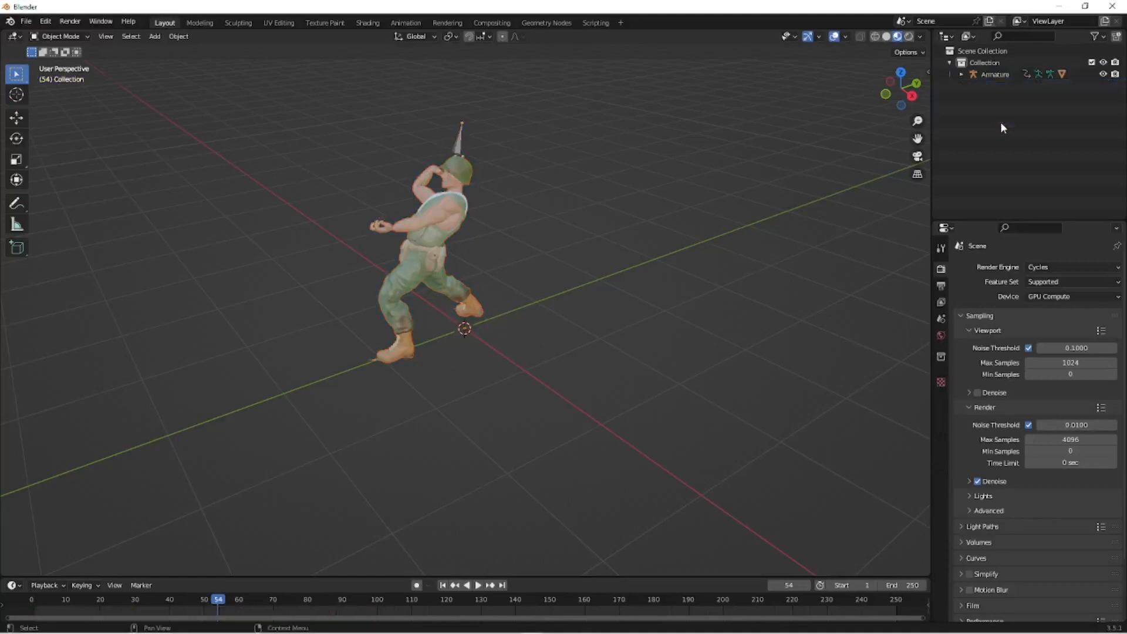
pyautogui.click(986, 54)
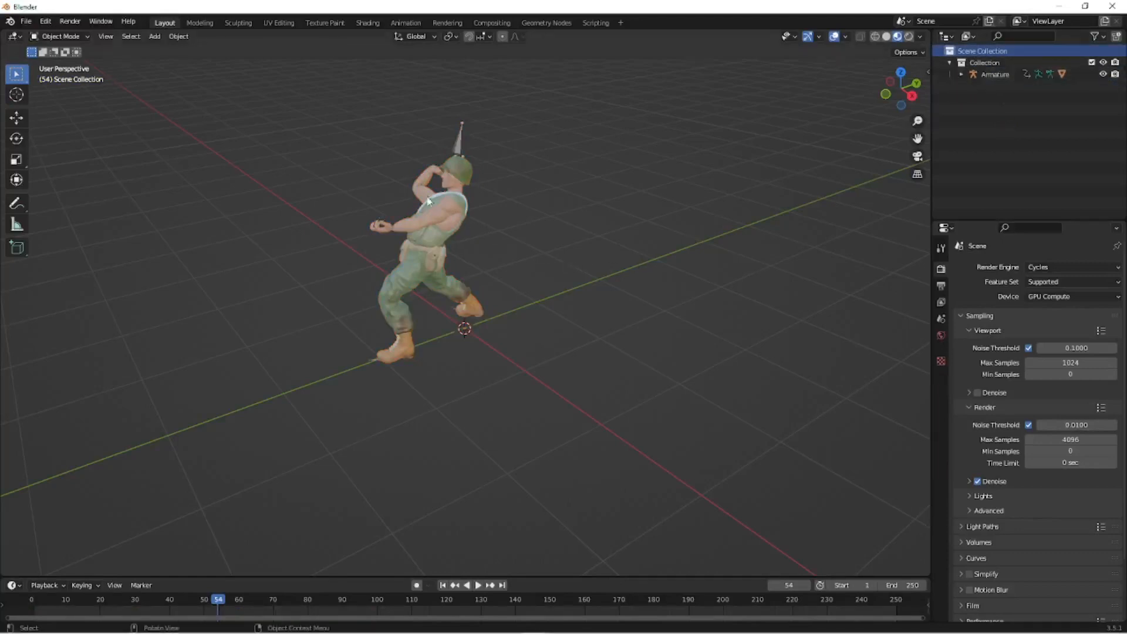
# Export the posed soldier in legacy Wavefront OBJ format as UsMarine_Pose.obj
pyautogui.click(33, 27)
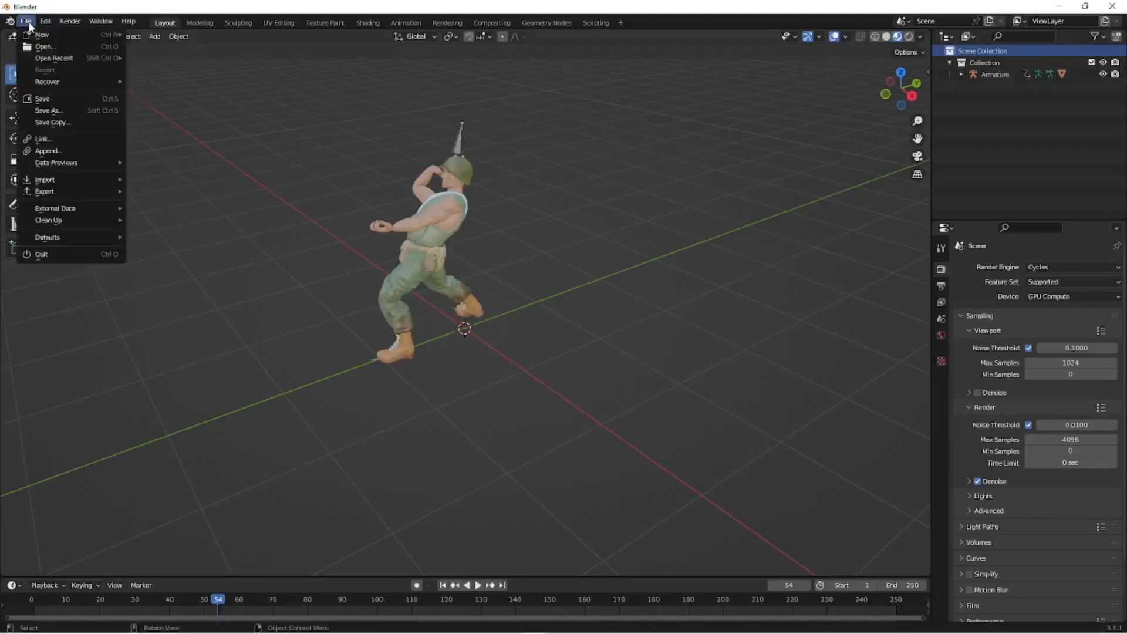
pyautogui.moveTo(45, 193)
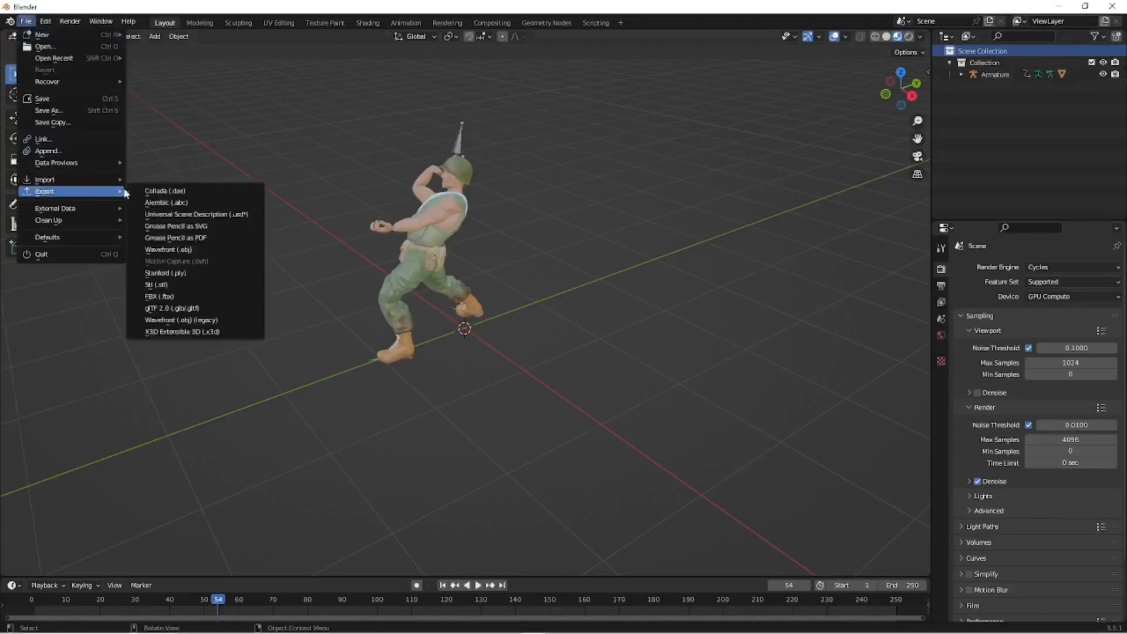
pyautogui.click(169, 320)
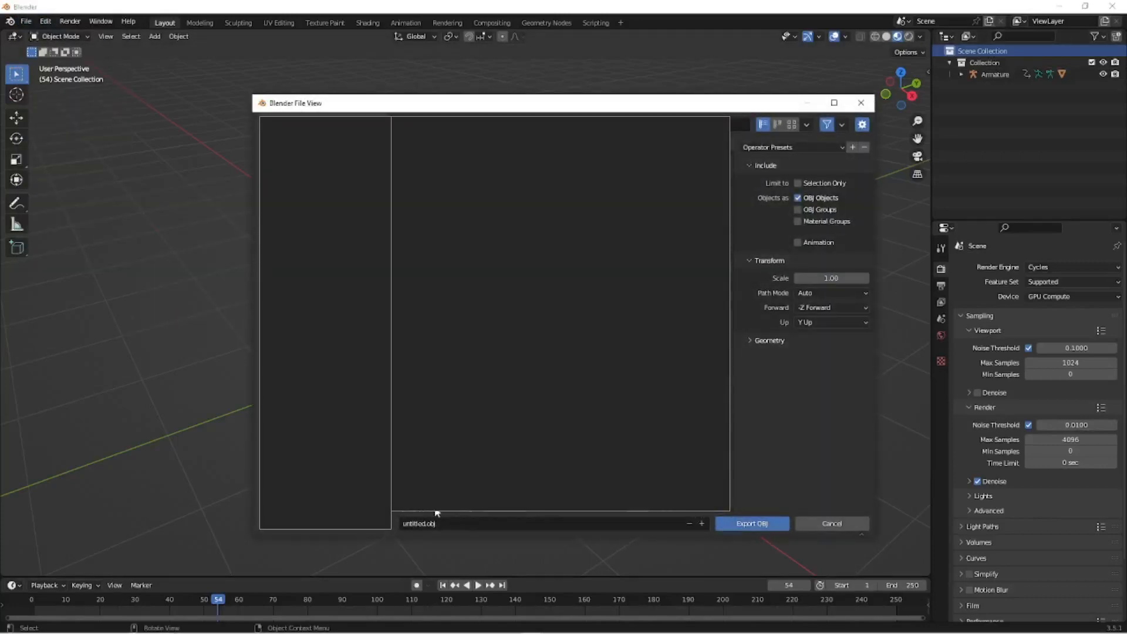
pyautogui.write('UsMarine_Pose.obj')
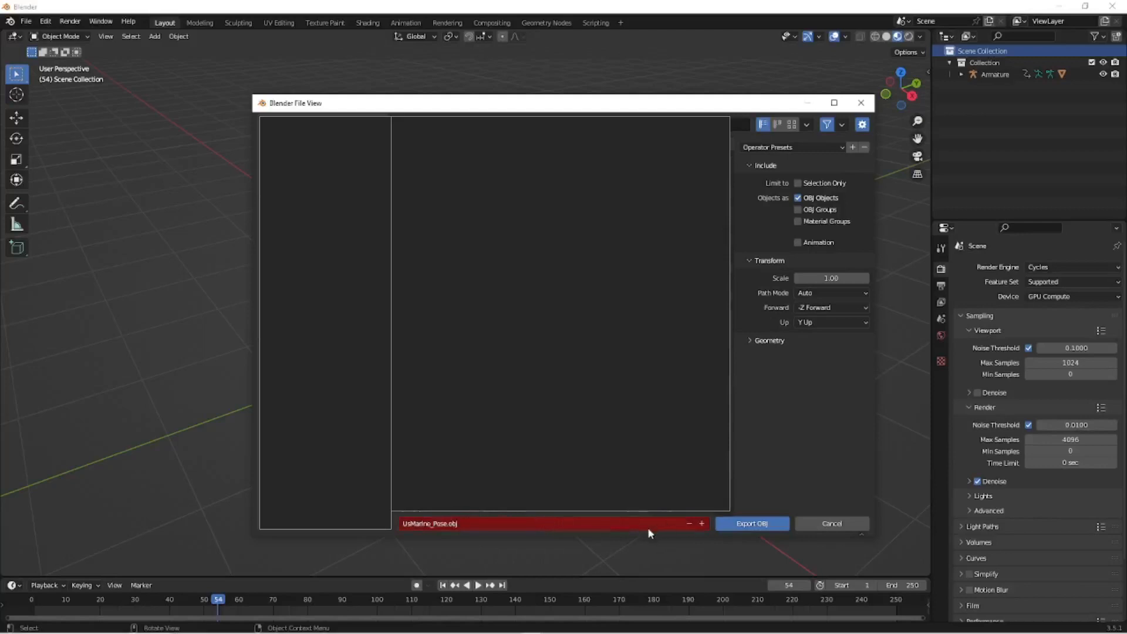
pyautogui.click(759, 524)
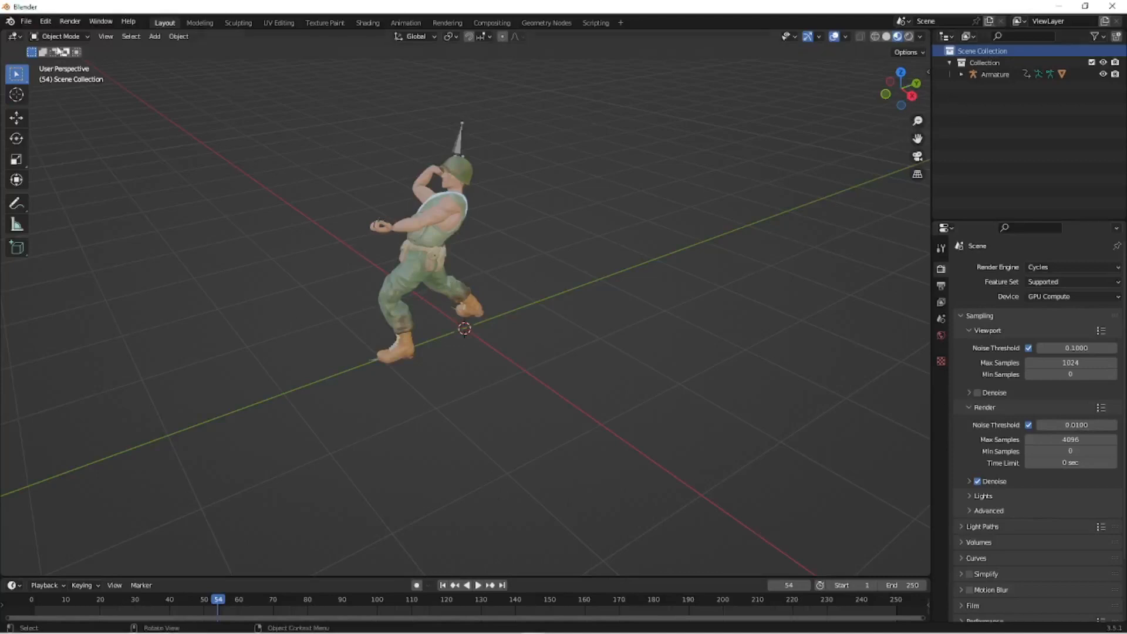
# Start a new file from the General template in place of the animated soldier scene
pyautogui.click(26, 21)
pyautogui.moveTo(38, 37)
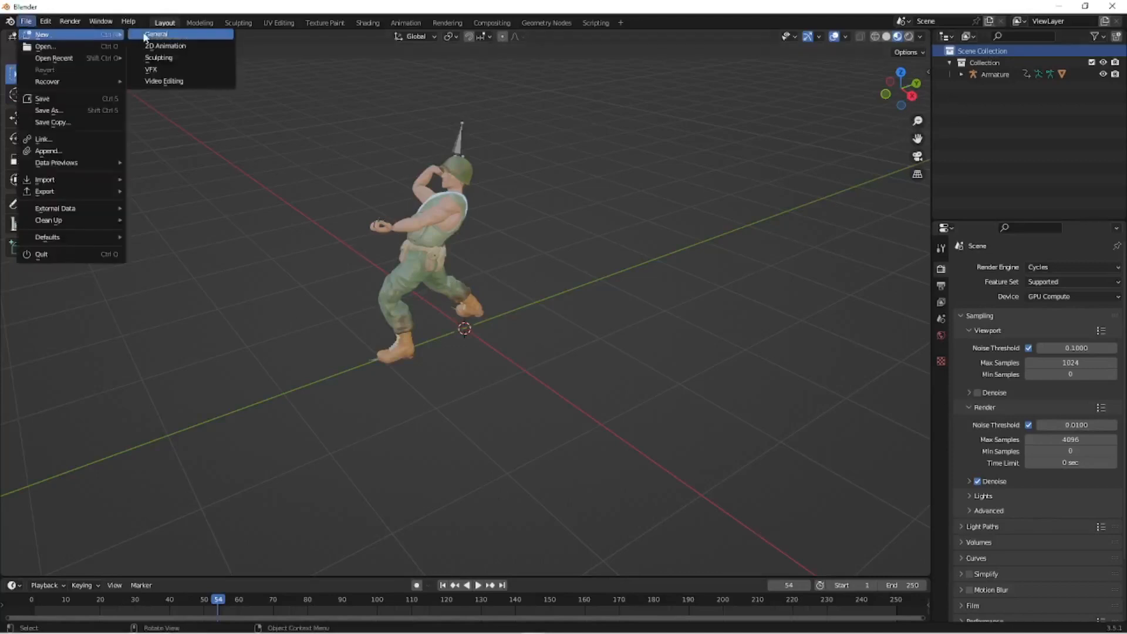
pyautogui.click(150, 35)
pyautogui.click(569, 347)
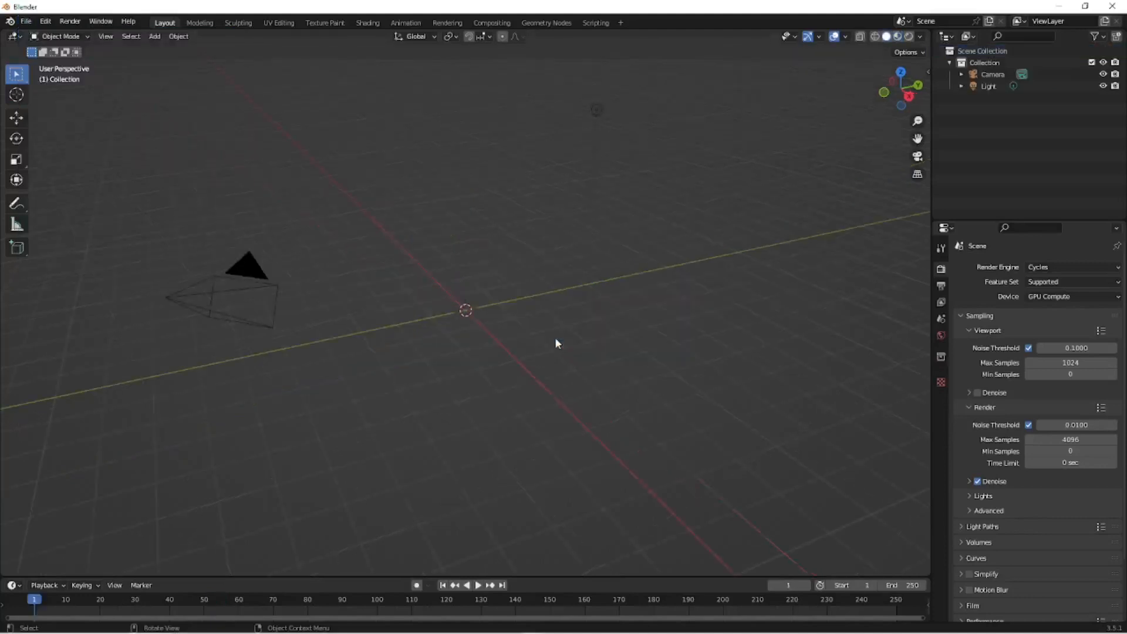
# Import the exported posed soldier OBJ into the new scene with the legacy Wavefront importer
pyautogui.click(26, 21)
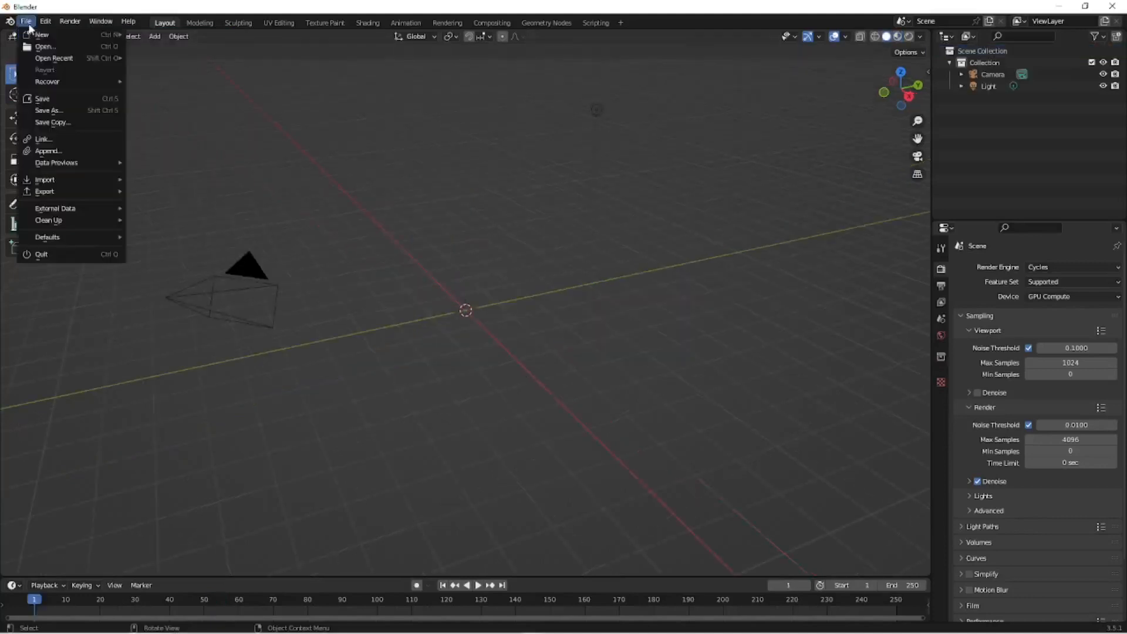
pyautogui.moveTo(58, 182)
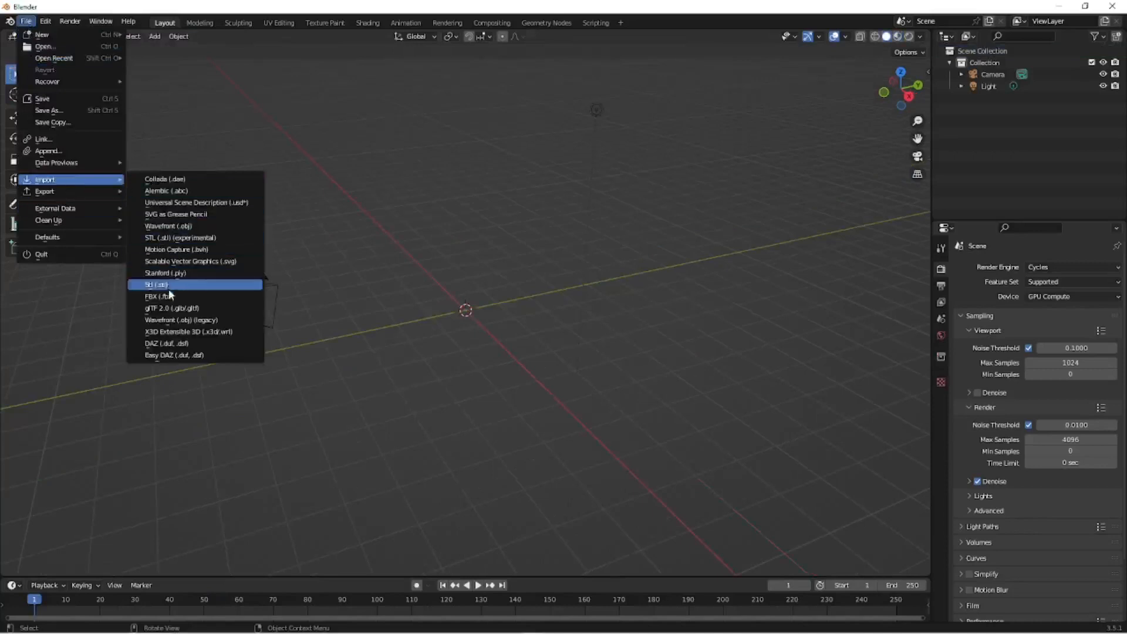
pyautogui.click(175, 322)
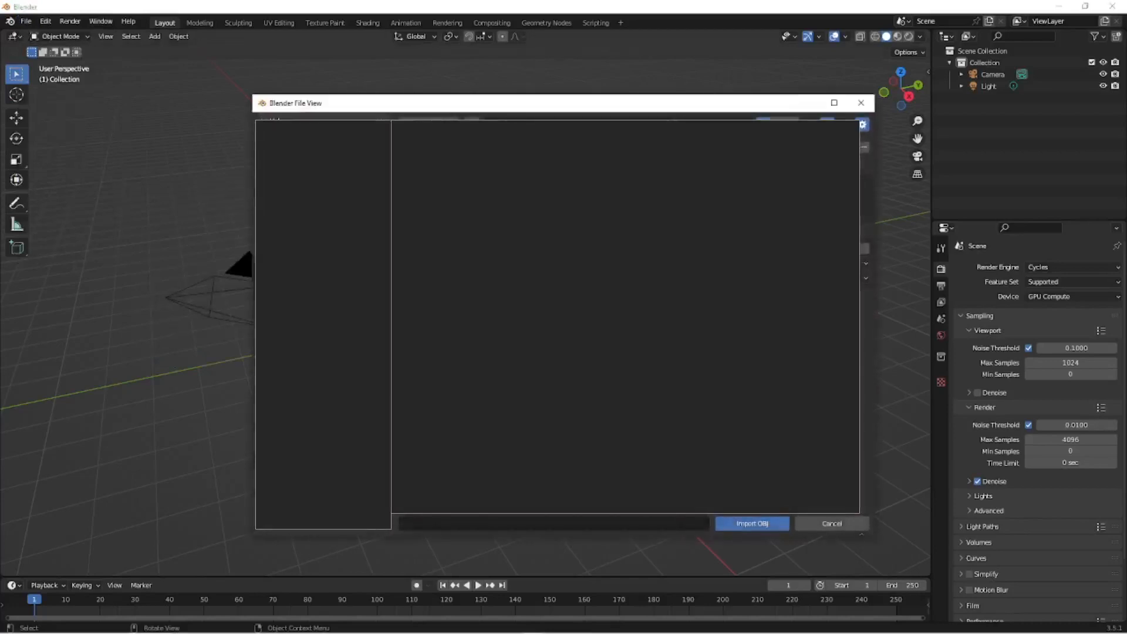
pyautogui.click(734, 529)
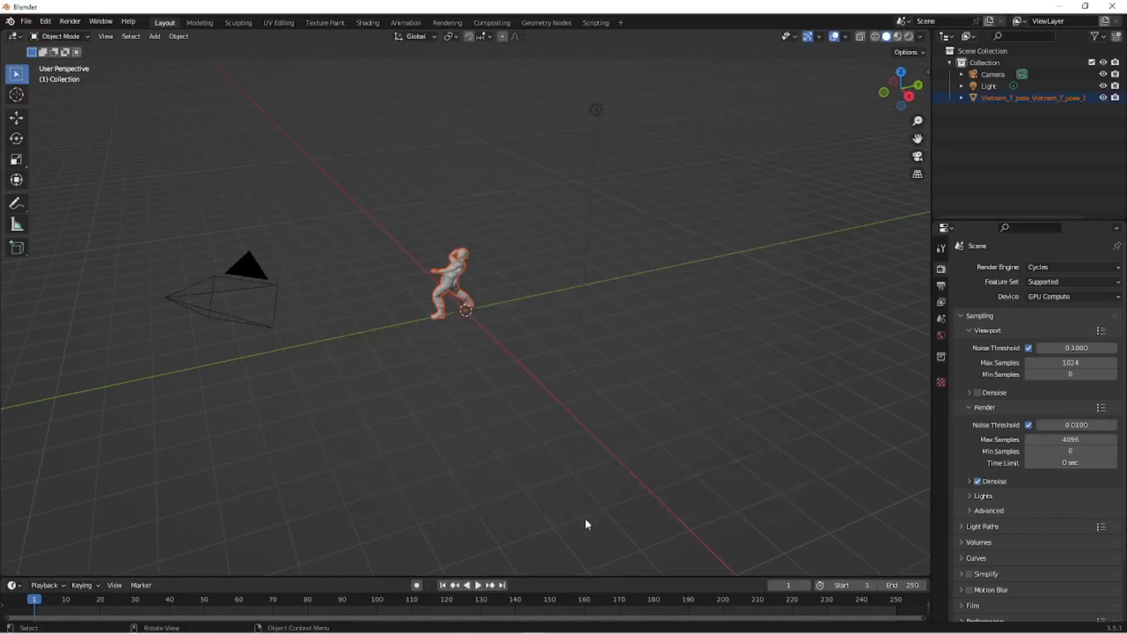
# Set the viewport shading to Material Preview and inspect the imported soldier from the front
pyautogui.click(898, 36)
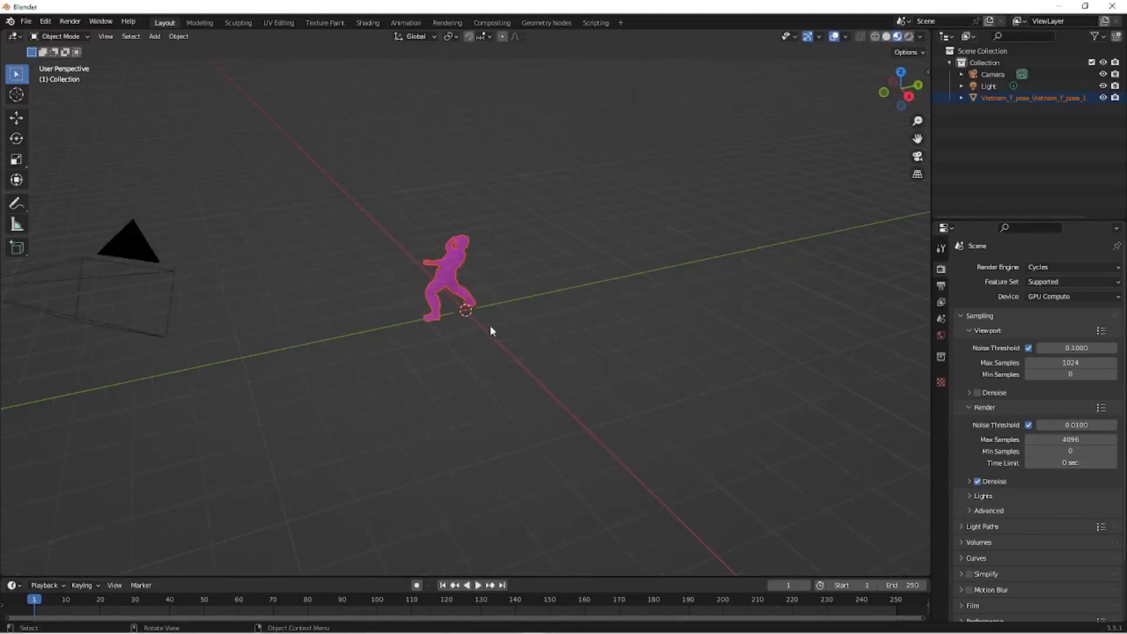
pyautogui.moveTo(490, 327); pyautogui.dragTo(571, 345, button='middle')
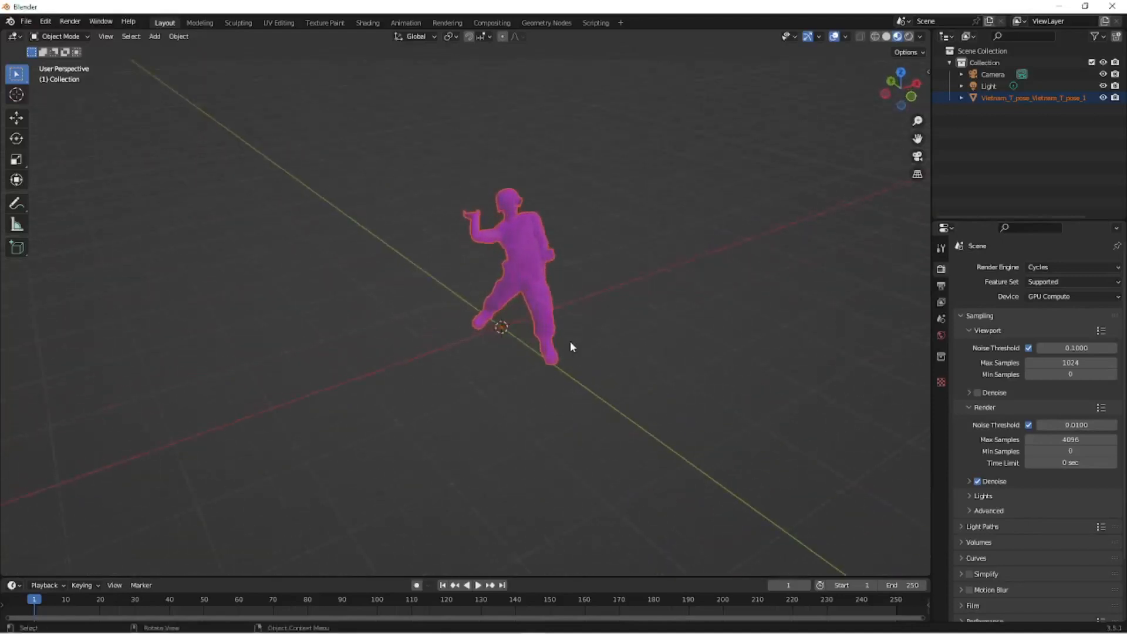
pyautogui.moveTo(662, 339); pyautogui.dragTo(603, 333, button='middle')
pyautogui.scroll(3, 604, 332)
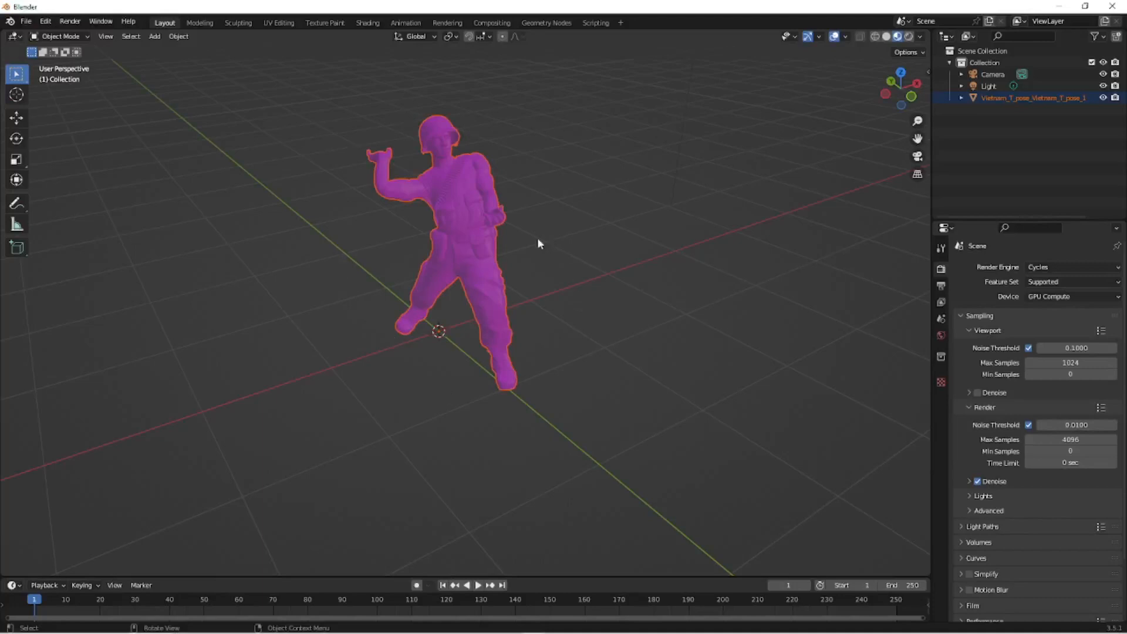
# Reload the image Atlas_00001.png as the Base Color texture in the soldier mesh's material
pyautogui.click(1002, 84)
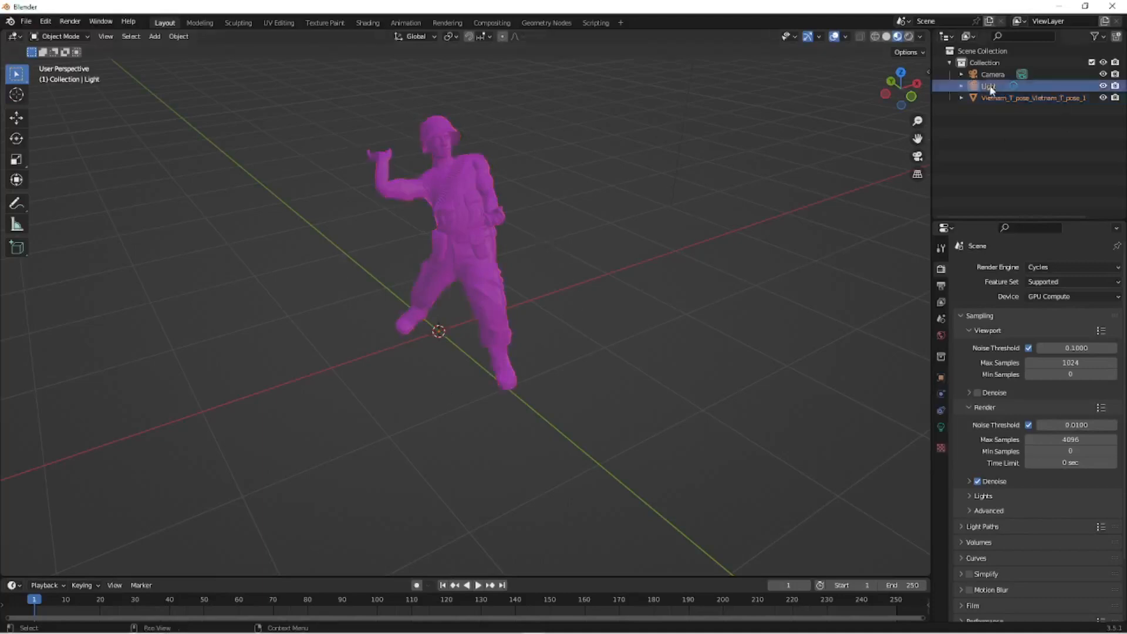
pyautogui.click(991, 94)
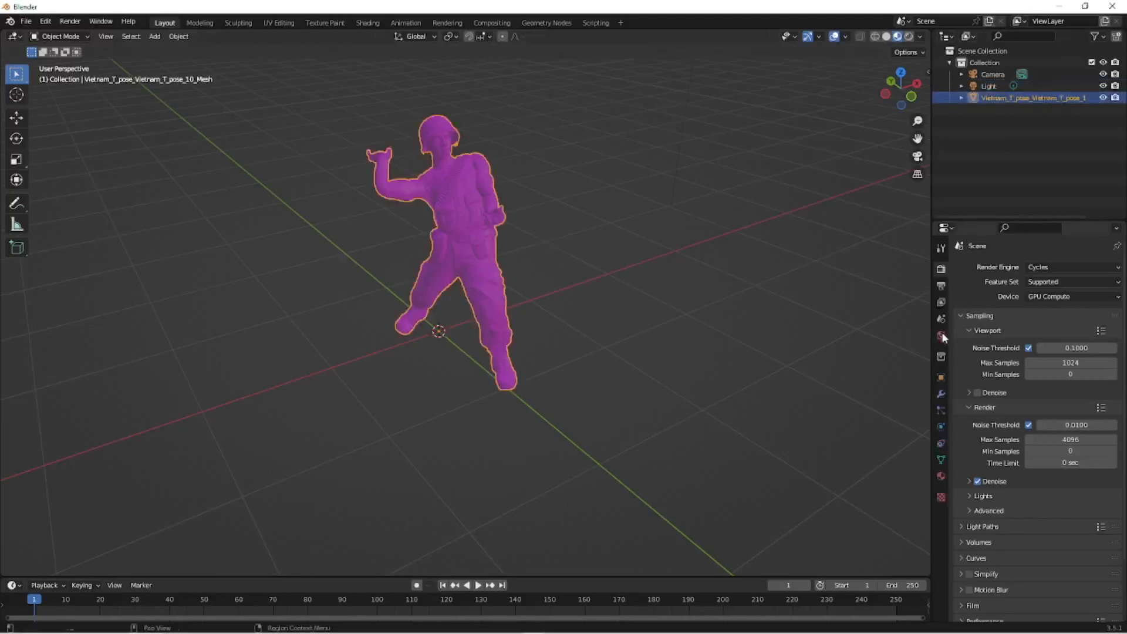
pyautogui.click(941, 476)
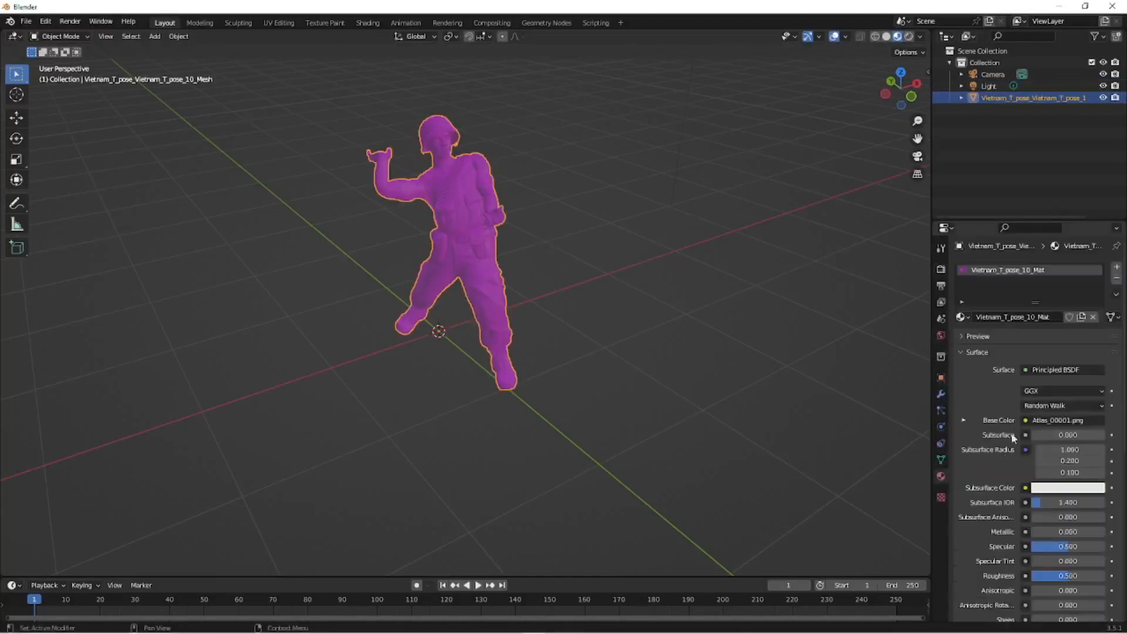
pyautogui.scroll(-3, 1064, 344)
pyautogui.scroll(-5, 1066, 341)
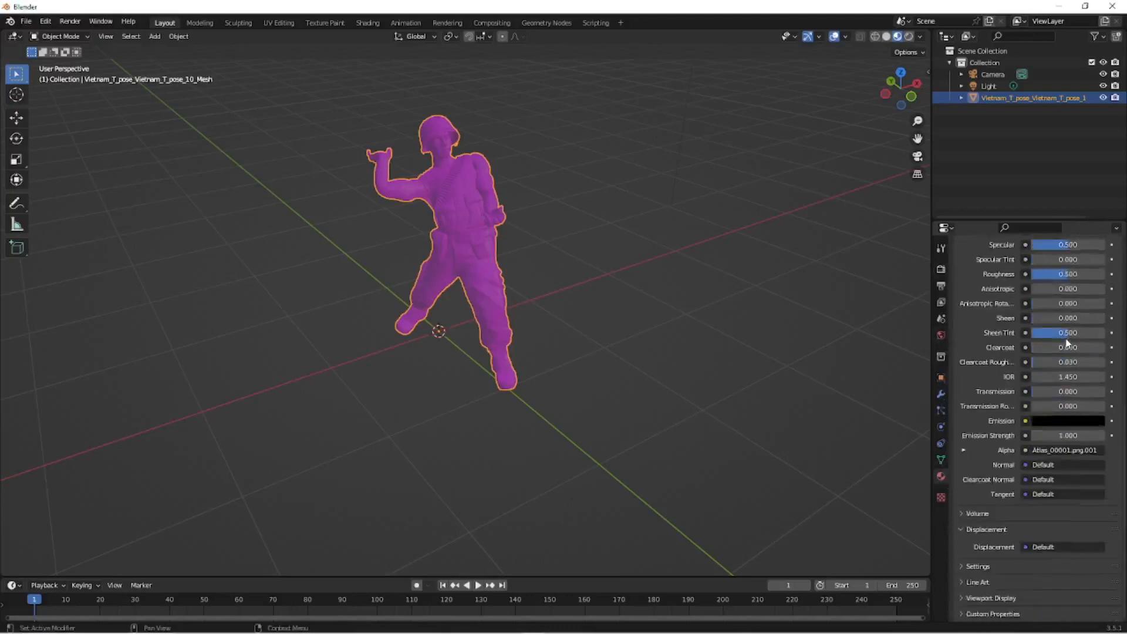
pyautogui.scroll(4, 1067, 343)
pyautogui.scroll(5, 1067, 345)
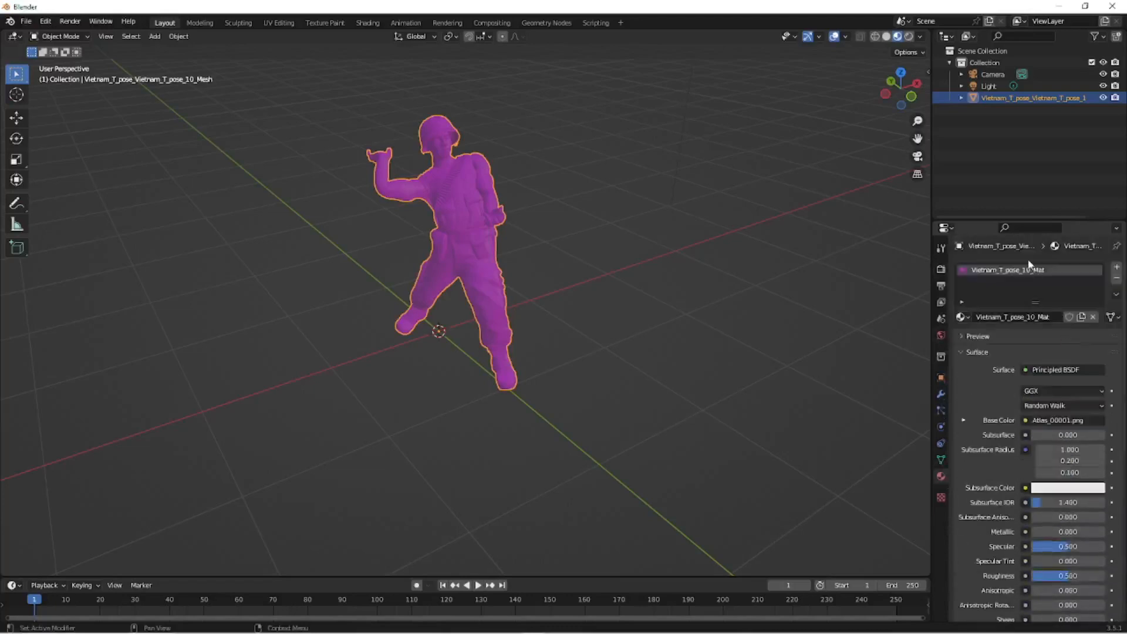
pyautogui.click(964, 420)
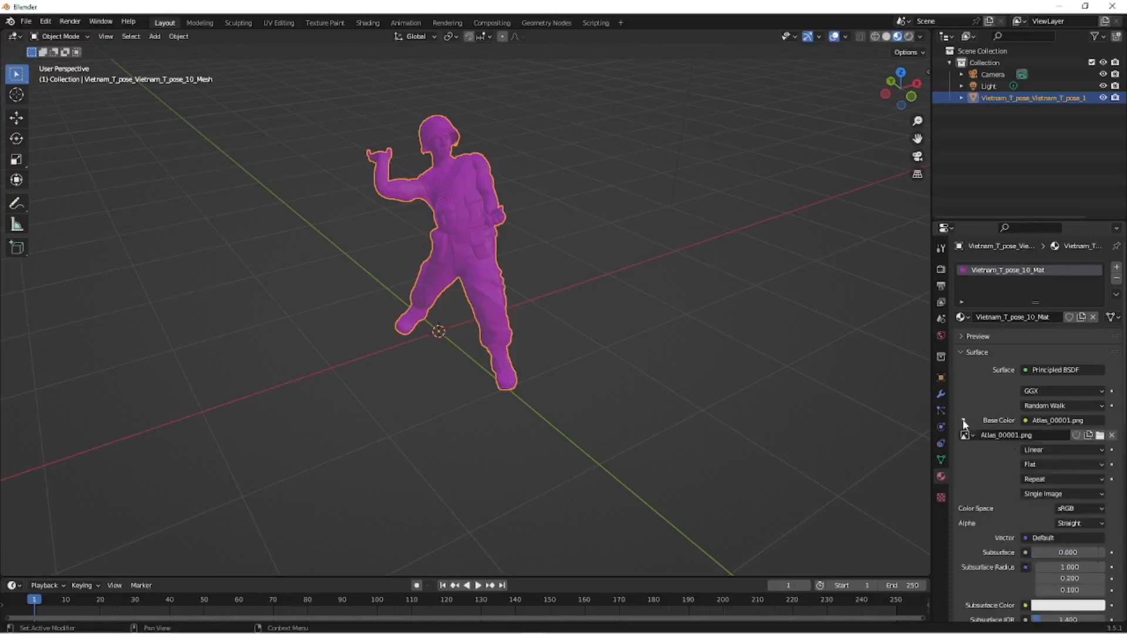
pyautogui.click(1100, 435)
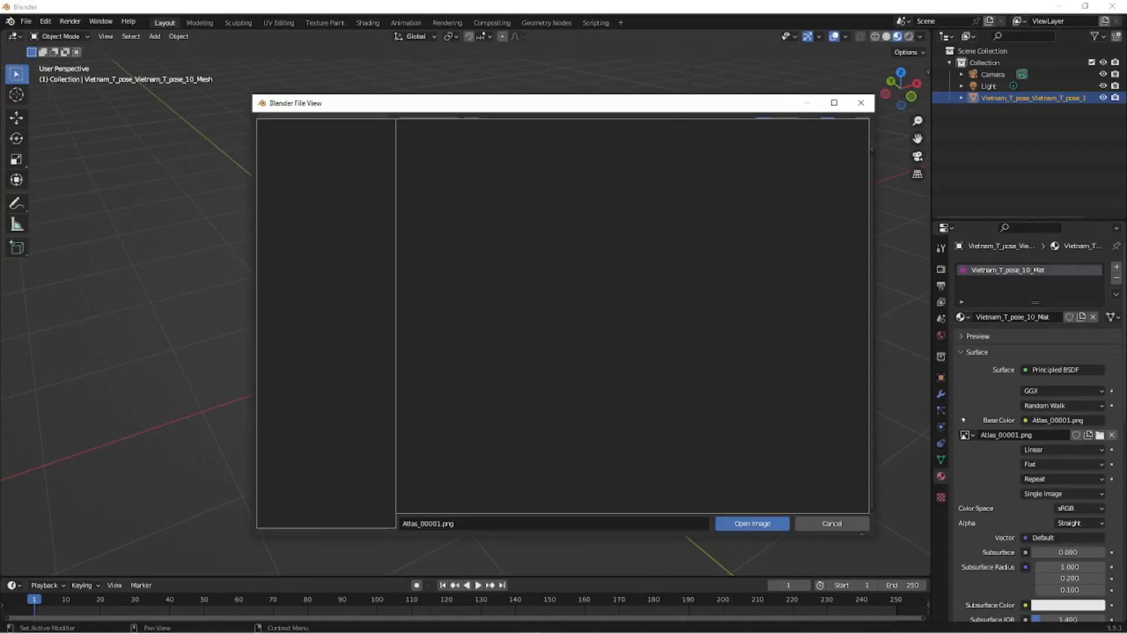
pyautogui.click(753, 524)
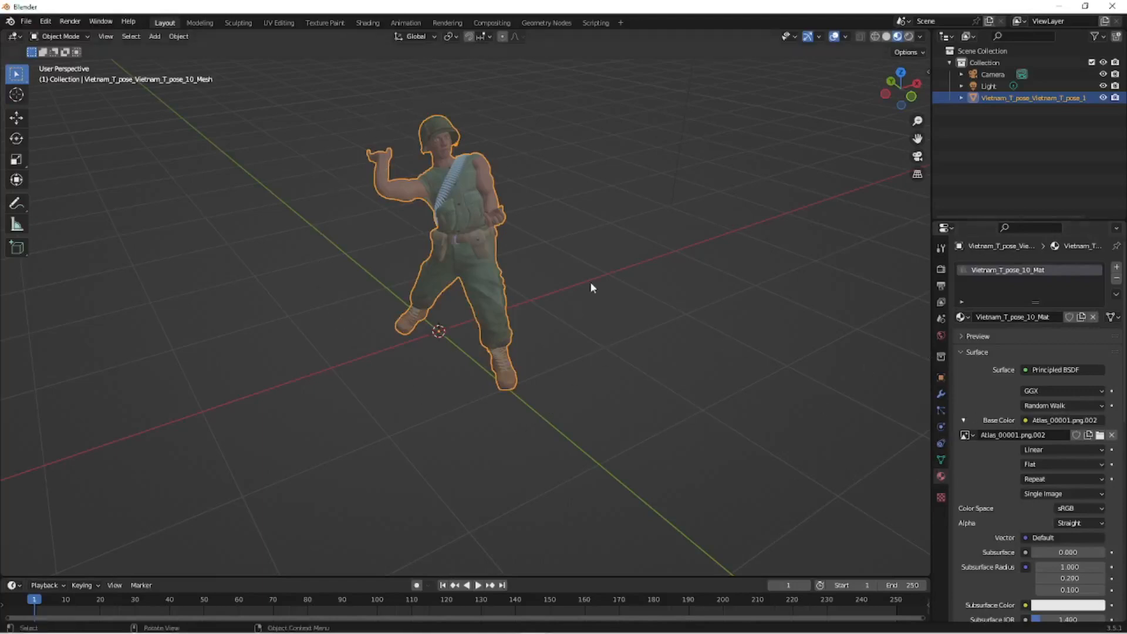
# Try to apply Shade Smooth to the soldier mesh
pyautogui.moveTo(576, 303)
pyautogui.mouseDown(button='middle')
pyautogui.moveTo(475, 324)
pyautogui.moveTo(433, 290)
pyautogui.moveTo(601, 297)
pyautogui.moveTo(591, 298)
pyautogui.mouseUp(button='middle')
pyautogui.rightClick(566, 336)
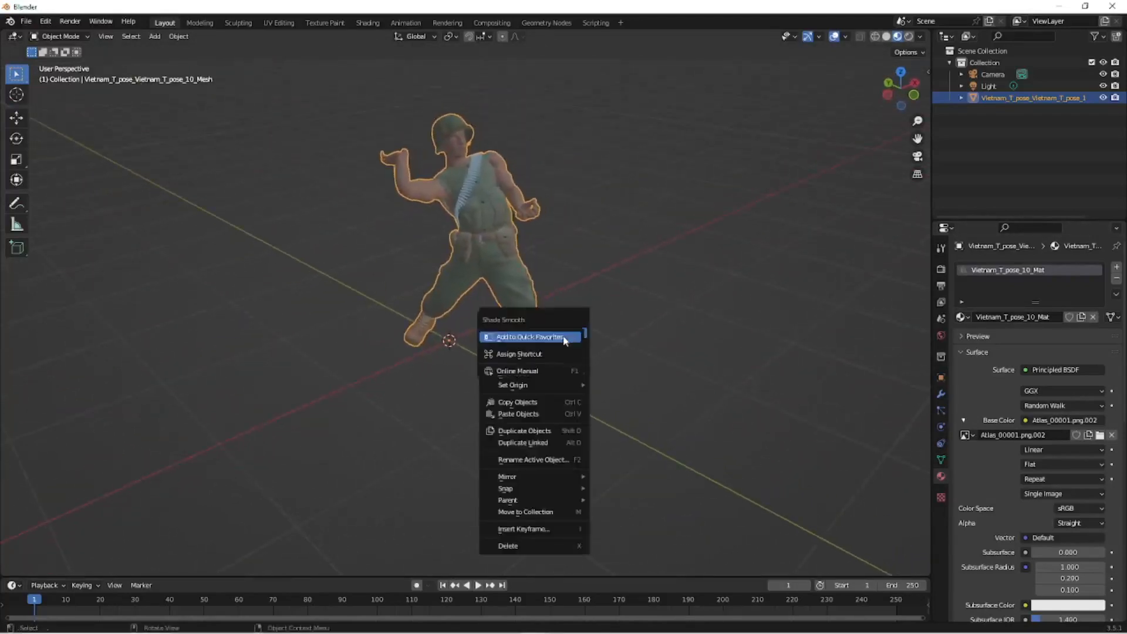
pyautogui.moveTo(646, 219); pyautogui.dragTo(626, 260, button='middle')
pyautogui.rightClick(625, 261)
# Deselect everything and examine the textured soldier in its throwing pose from several angles
pyautogui.click(657, 144)
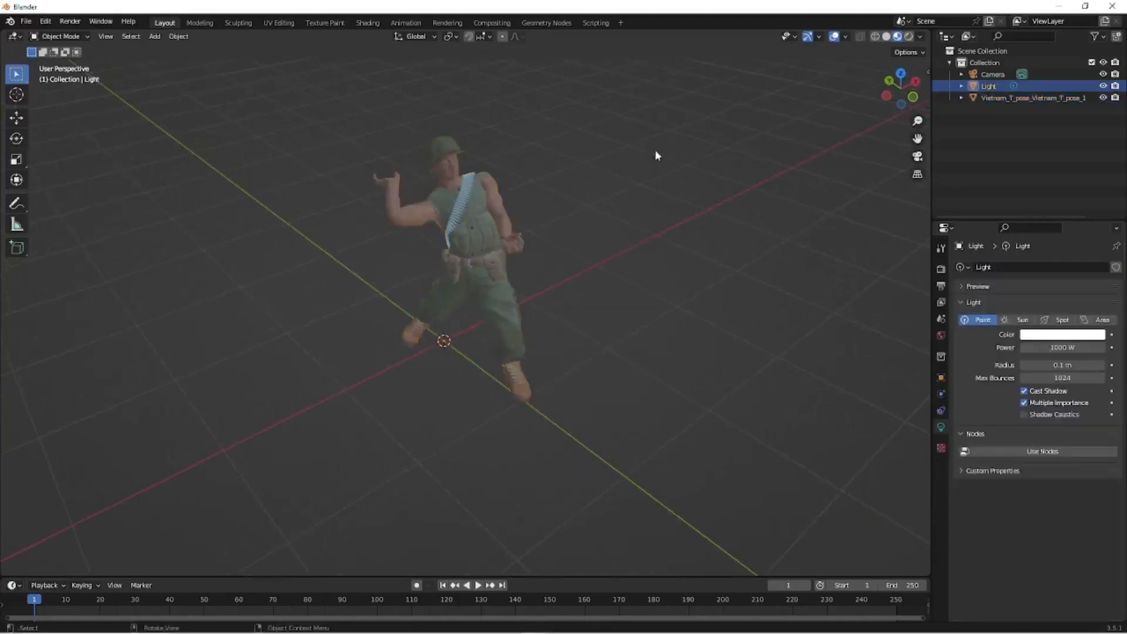
pyautogui.click(553, 267)
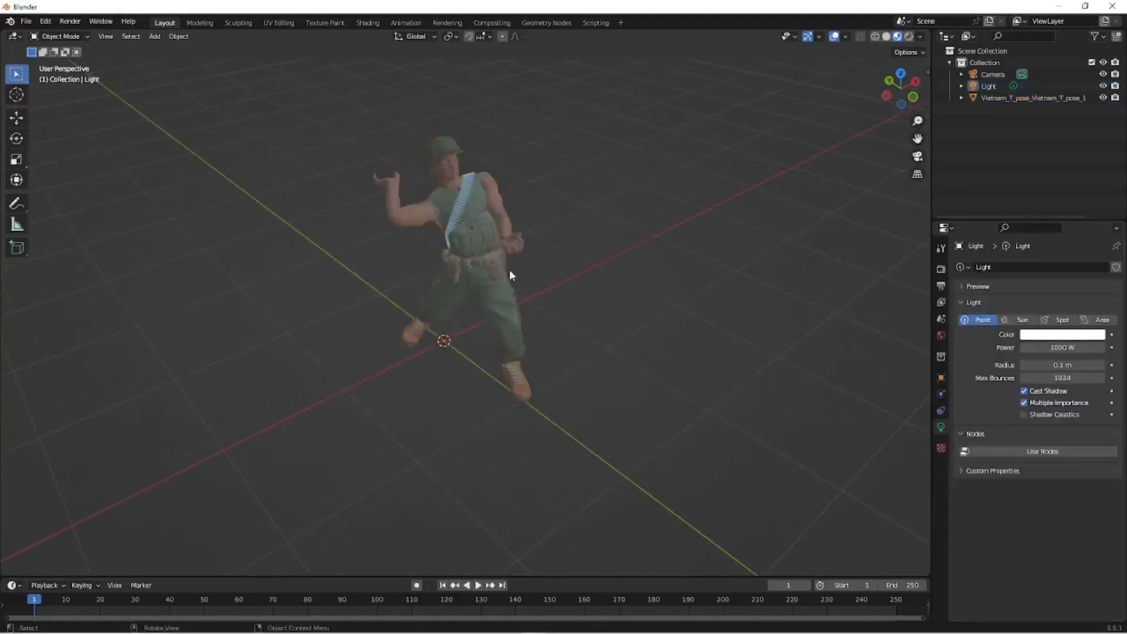
pyautogui.moveTo(544, 273); pyautogui.dragTo(575, 266, button='middle')
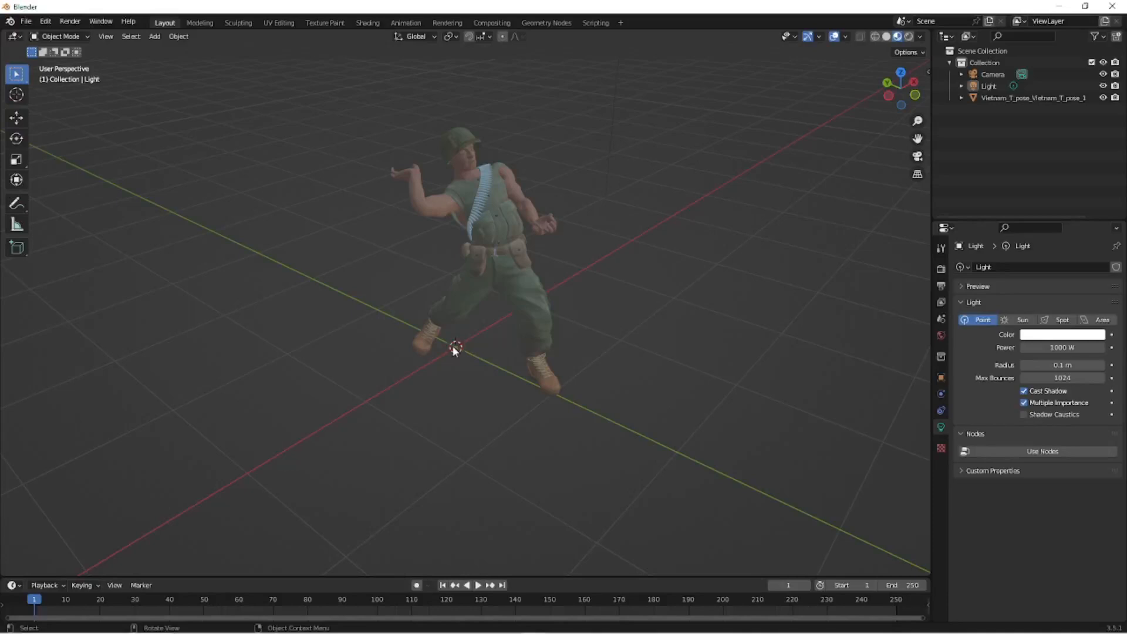
pyautogui.moveTo(593, 338); pyautogui.dragTo(591, 339, button='middle')
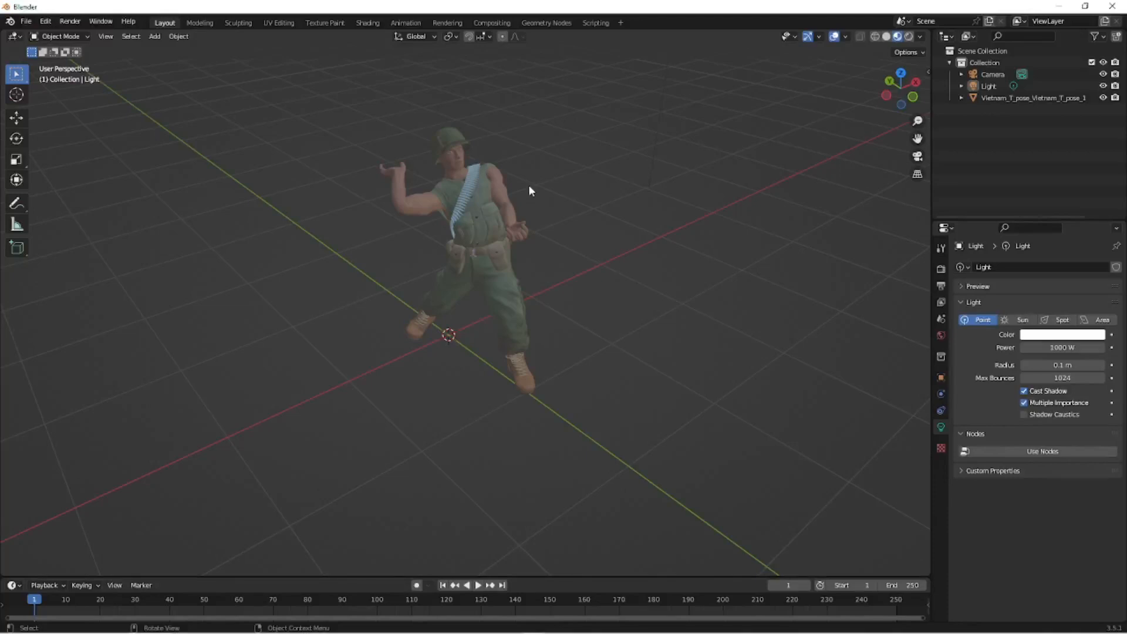
pyautogui.moveTo(528, 187); pyautogui.dragTo(576, 223, button='middle')
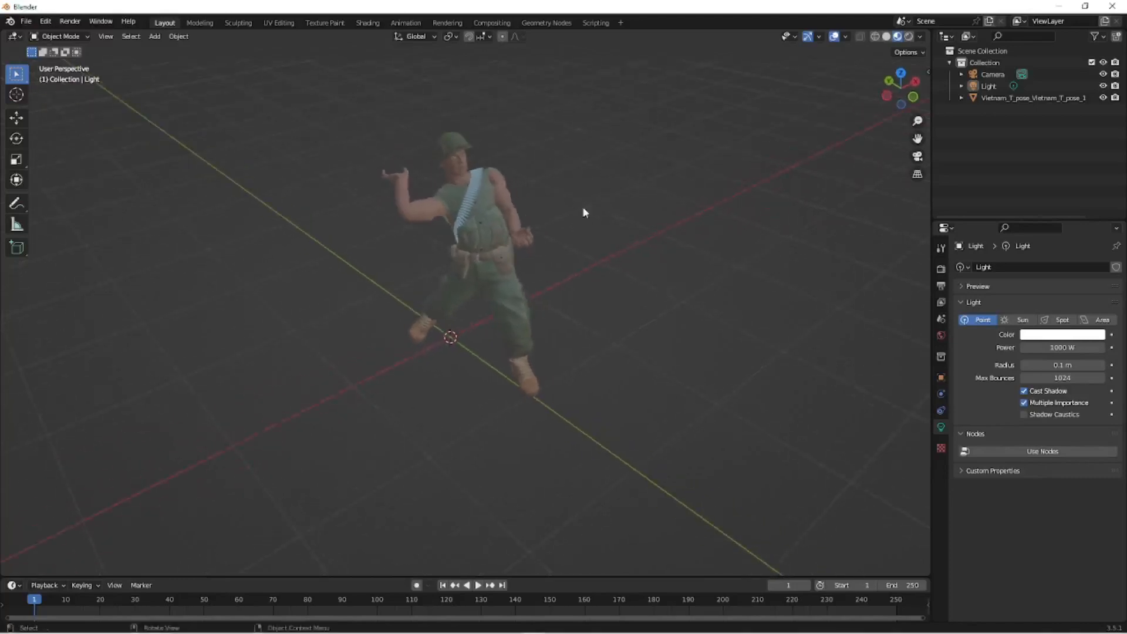